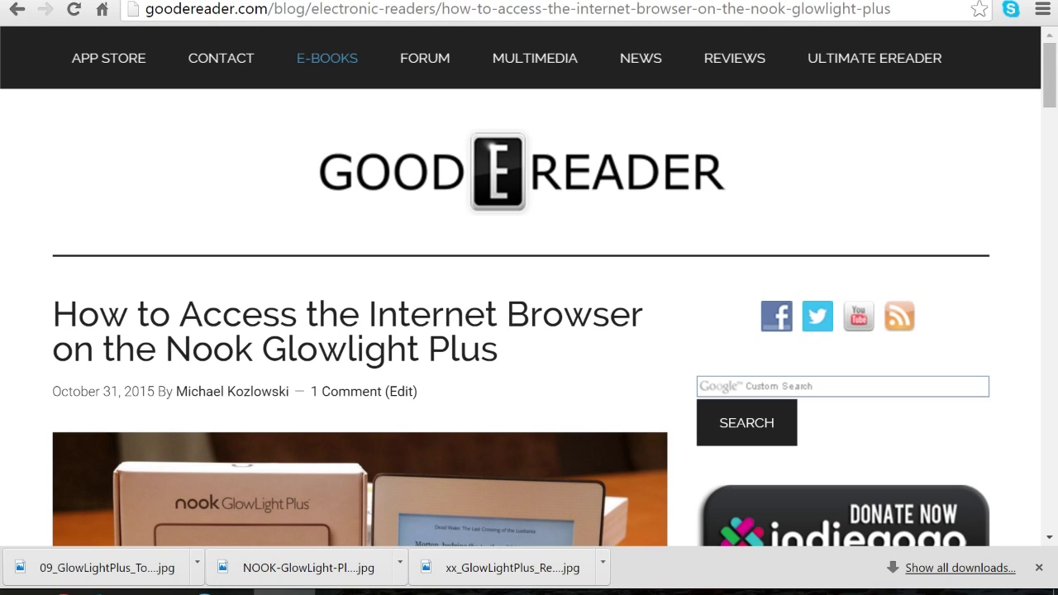
Open the Barnes and Noble Nook Glowlight Plus Review from the Good e-Reader blog page
key("ctrl+Tab")
scroll(521, 317, "down", 1)
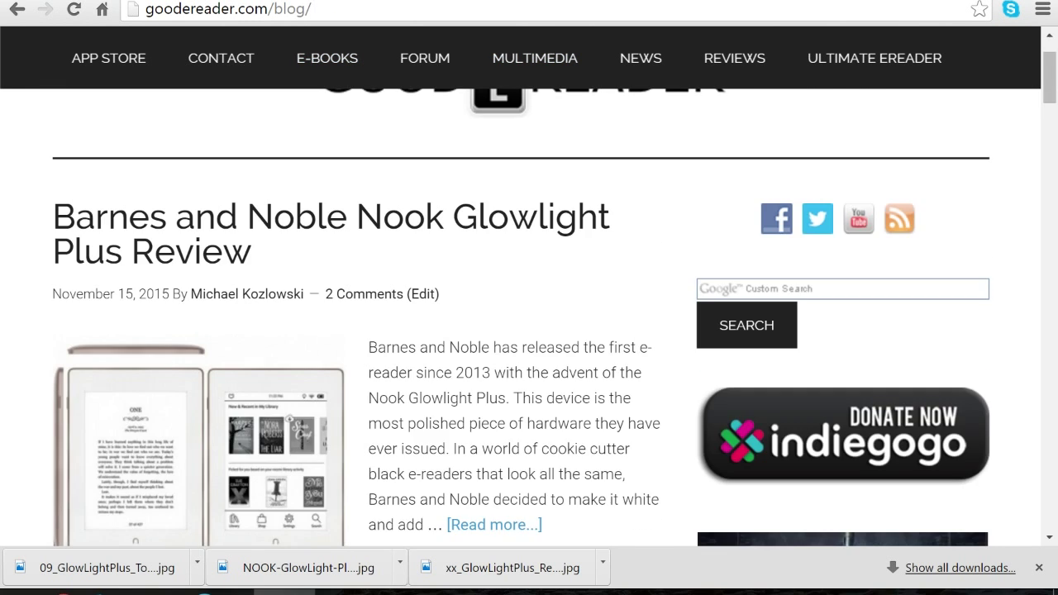
scroll(529, 331, "down", 1)
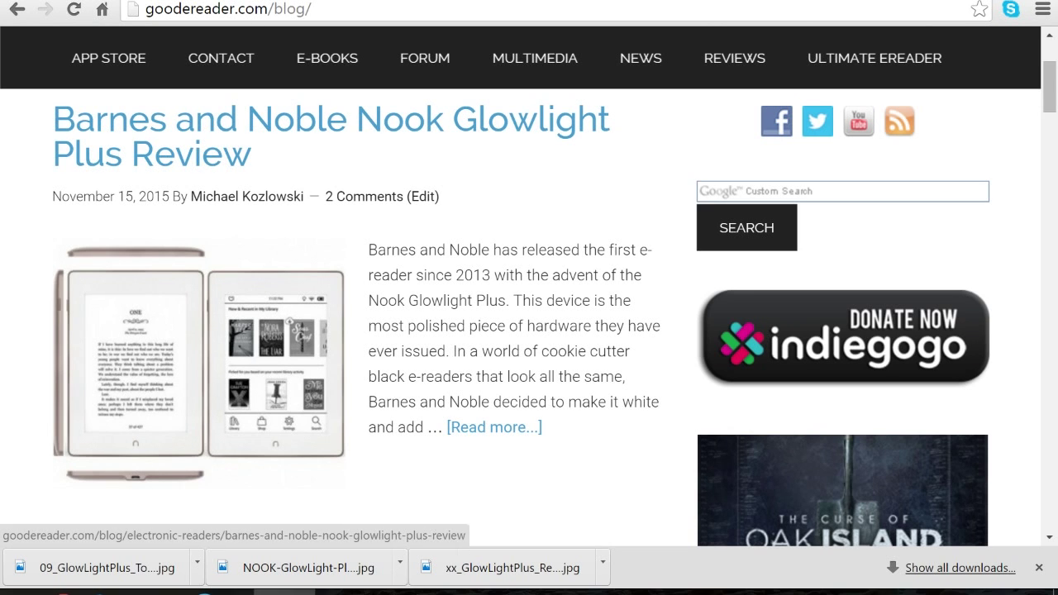
left_click(331, 119)
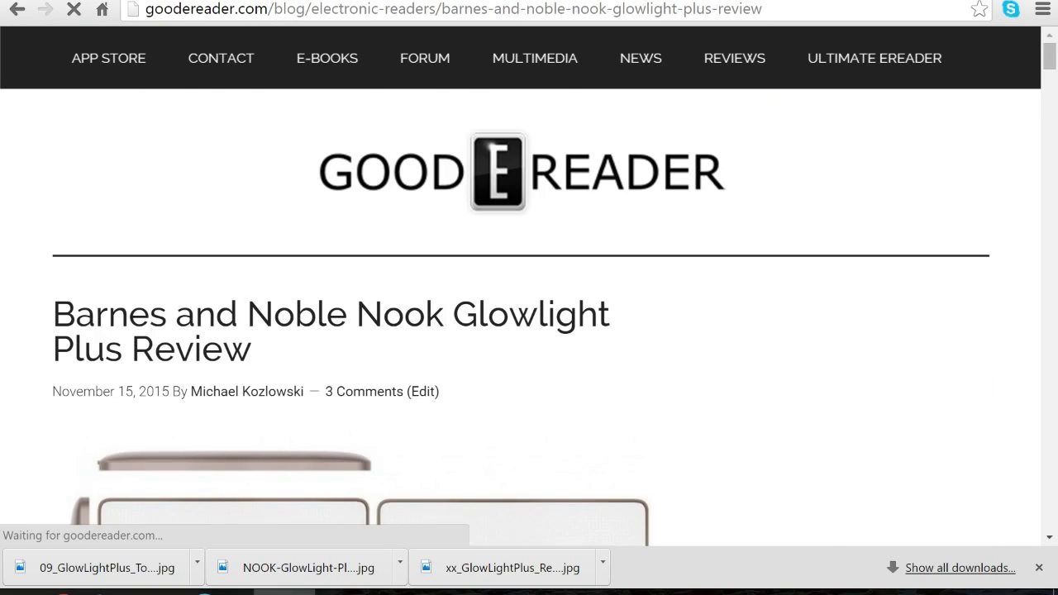
Read through the Nook Glowlight Plus review, including its product images and the Hardware section
scroll(530, 318, "down", 5)
scroll(530, 318, "up", 1)
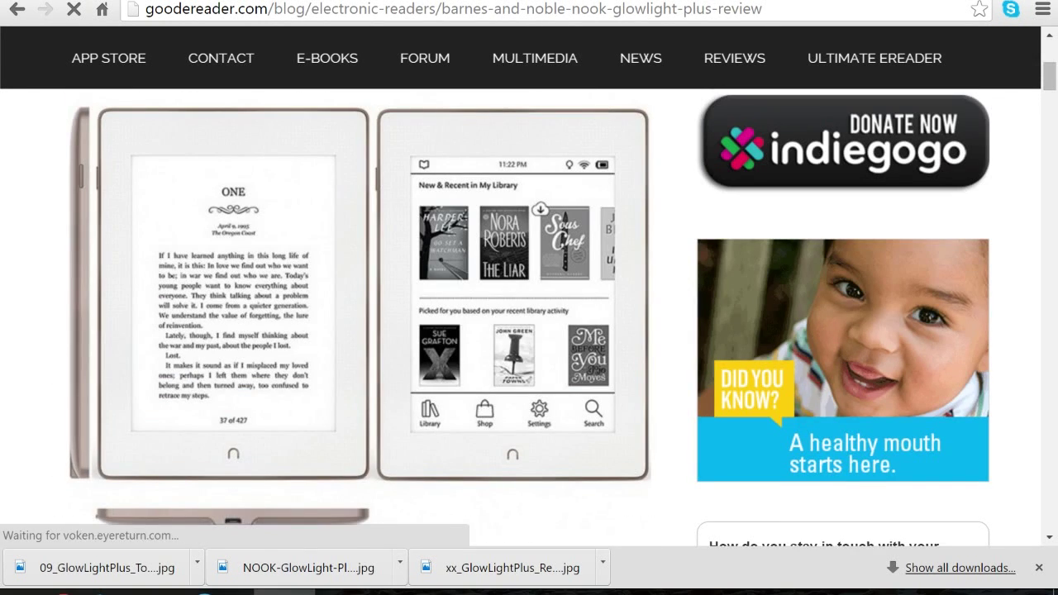
scroll(529, 330, "down", 5)
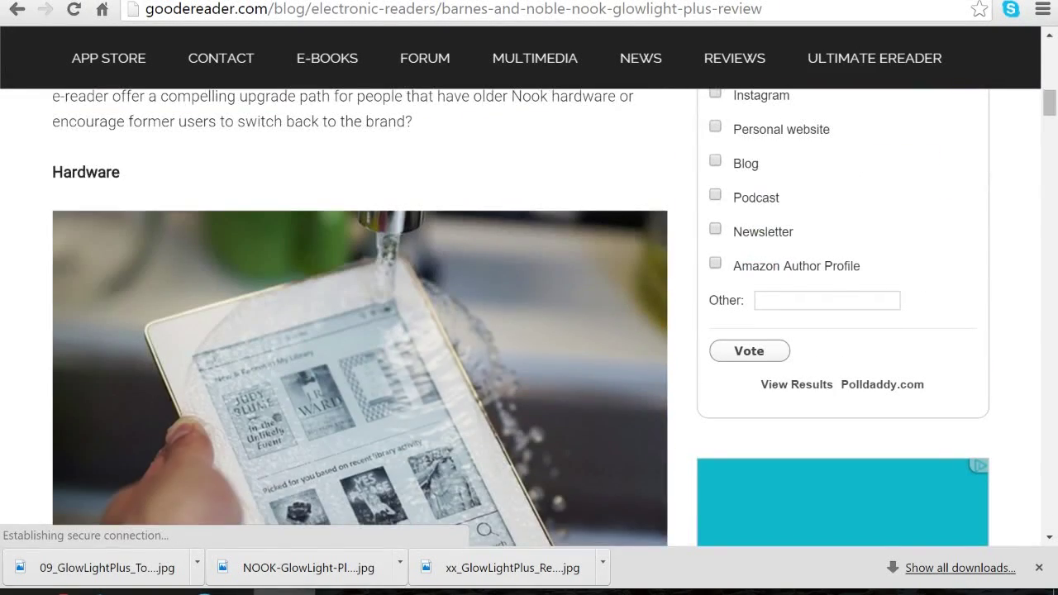
scroll(529, 330, "down", 2)
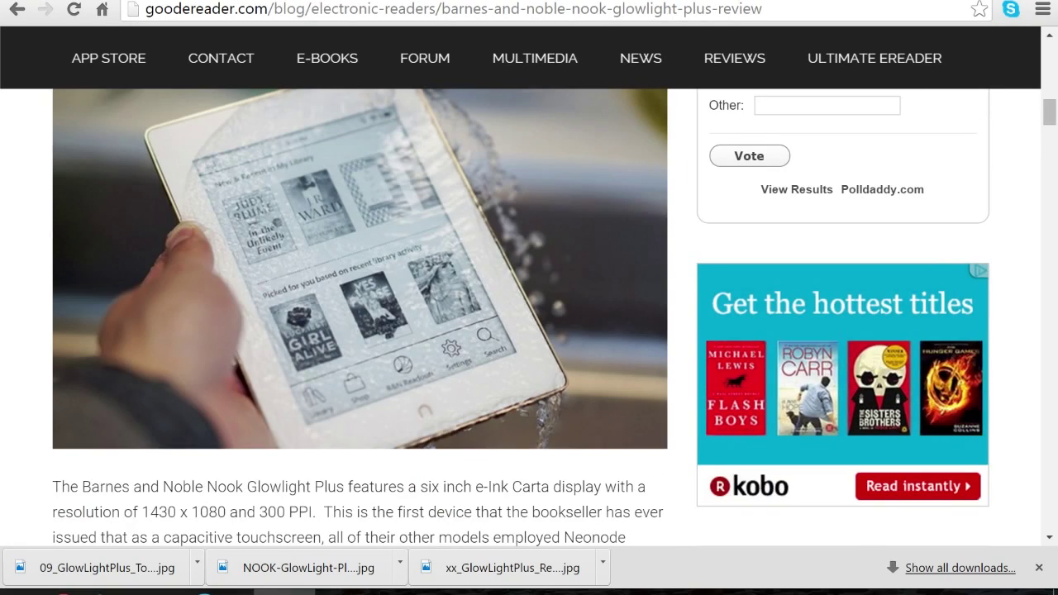
scroll(529, 330, "down", 8)
scroll(529, 331, "up", 1)
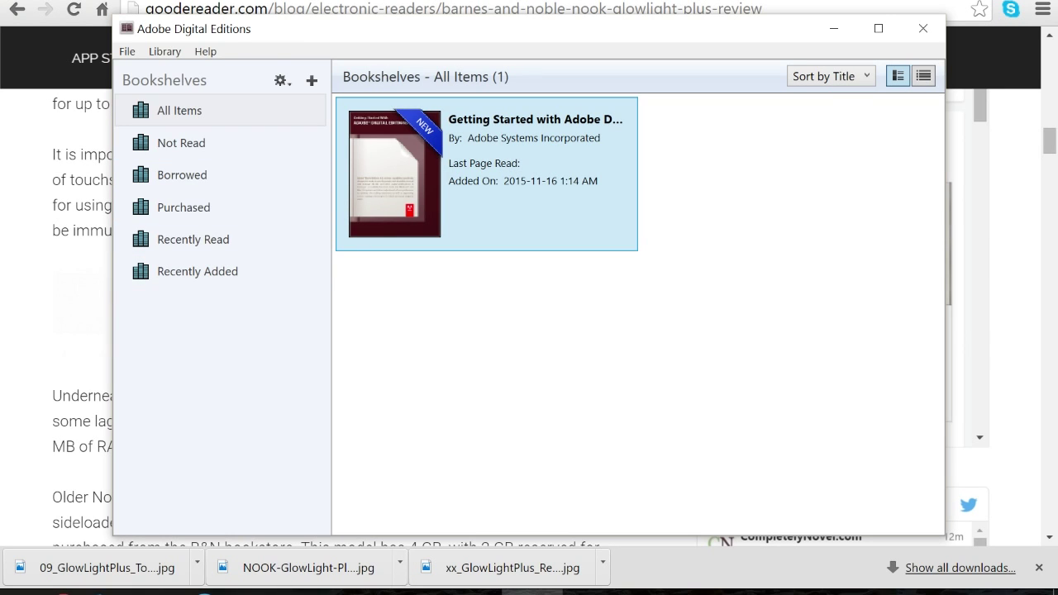
Switch to calibre, look over the file list on the Dropbox home page, and return to the calibre library
left_click(471, 592)
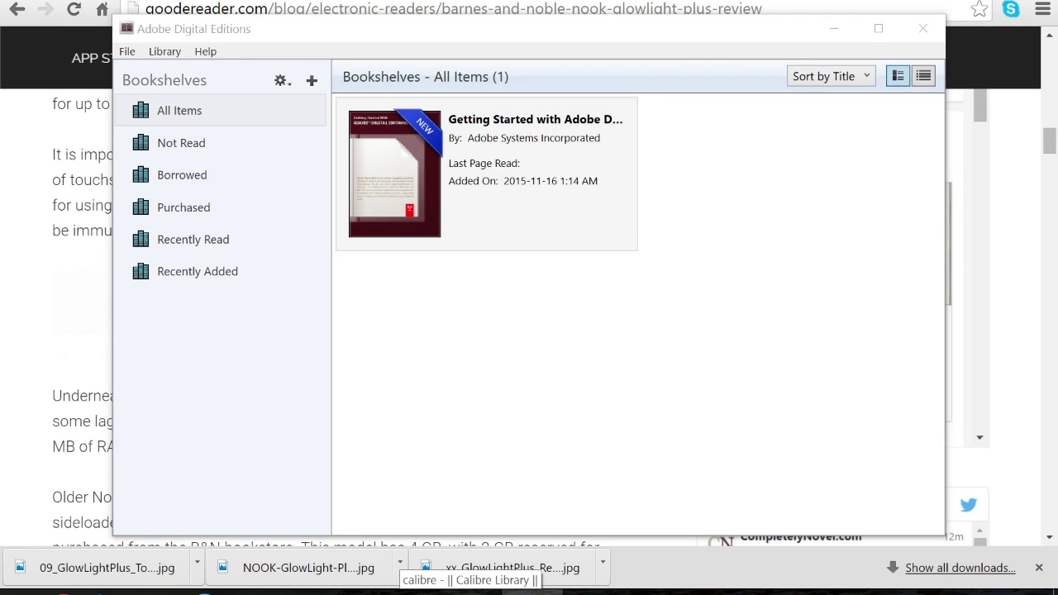
left_click(471, 590)
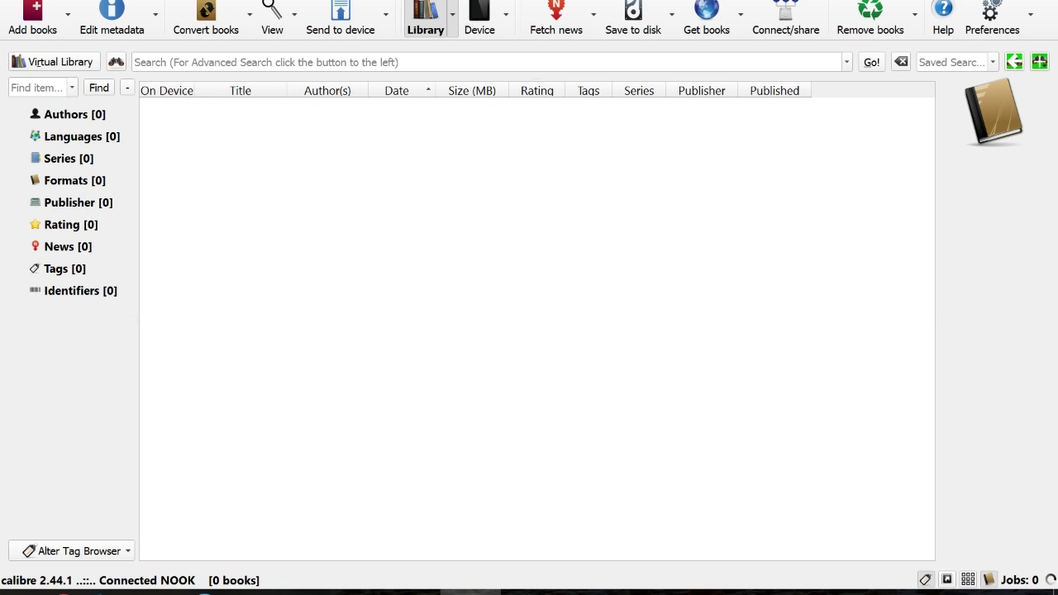
left_click(409, 592)
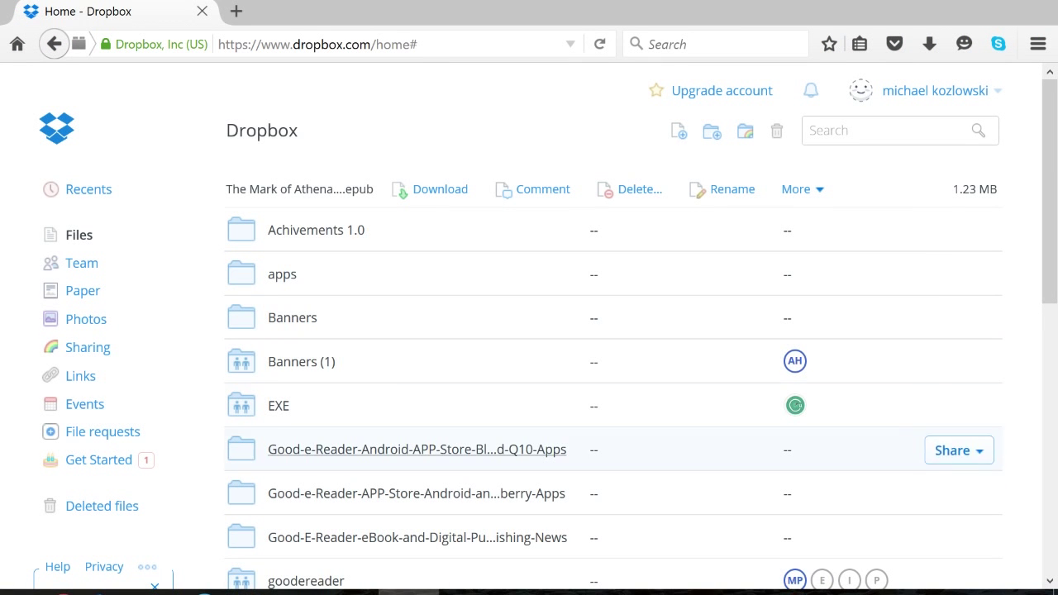
scroll(611, 405, "down", 3)
scroll(612, 405, "up", 3)
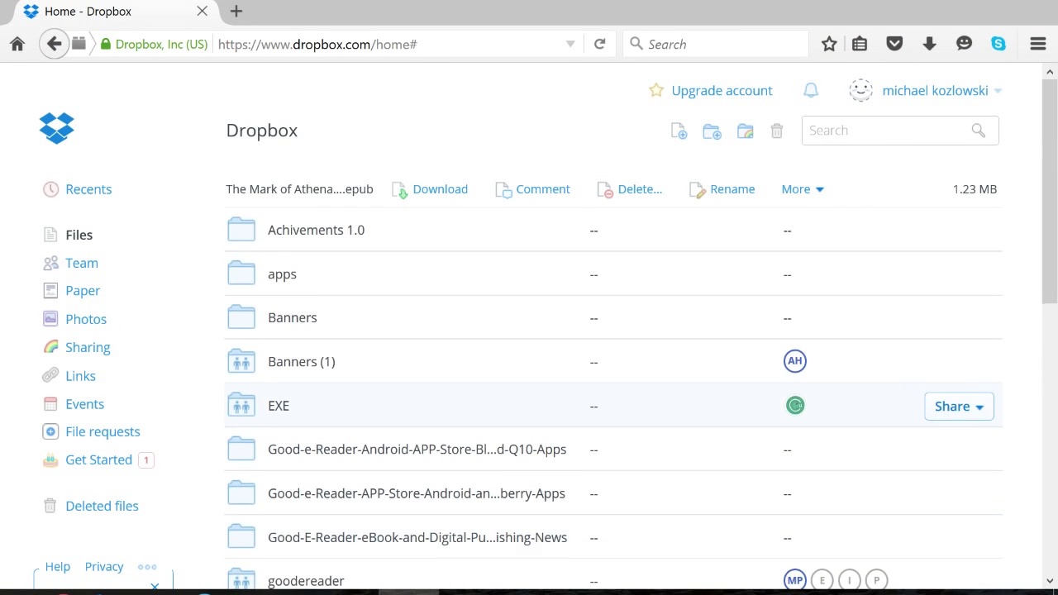
scroll(612, 388, "down", 2)
scroll(612, 389, "up", 2)
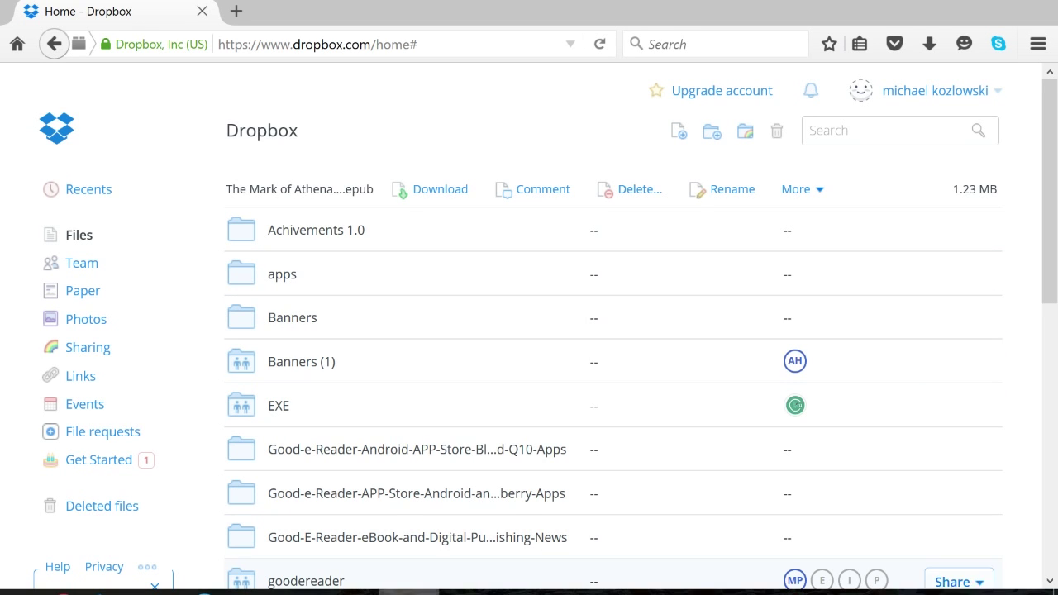
mouse_move(409, 592)
left_click(468, 593)
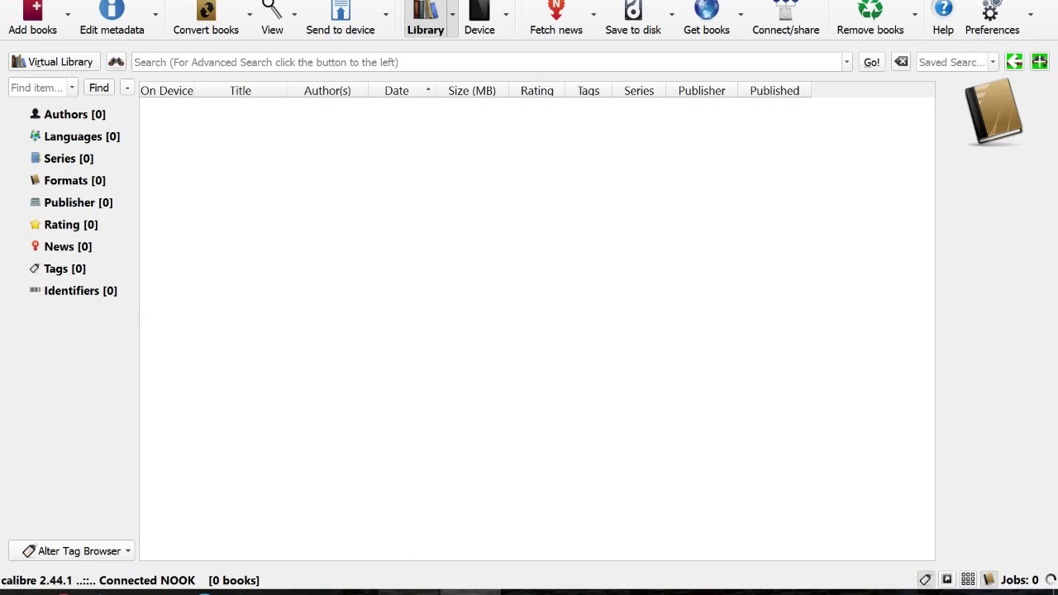
Switch to the article on accessing the Nook Glowlight Plus internet browser and highlight its numbered workaround instructions while reading
left_click(285, 592)
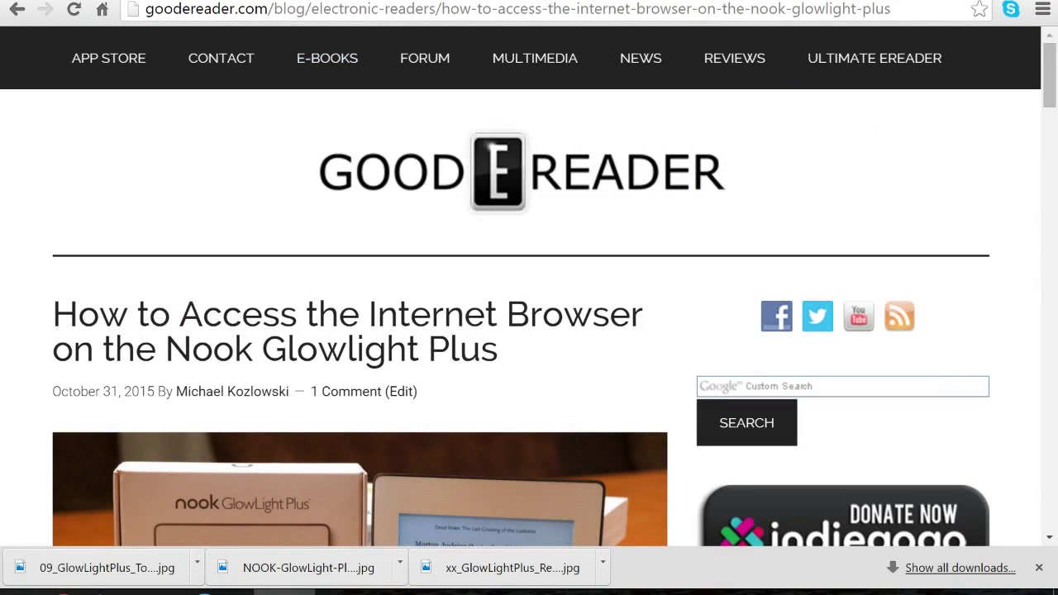
scroll(360, 331, "down", 8)
scroll(360, 331, "down", 2)
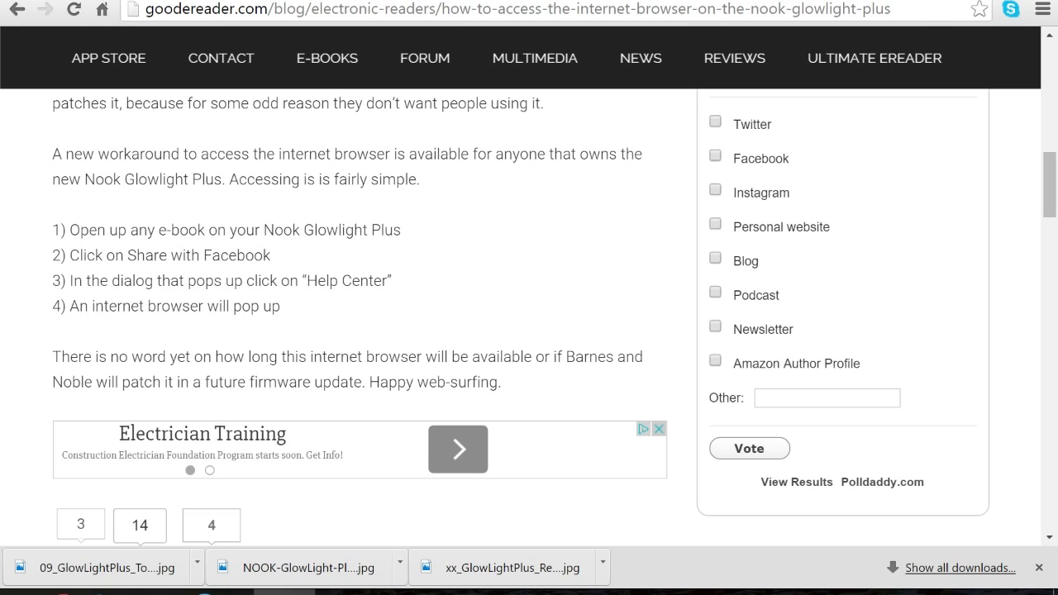
left_click_drag(69, 230, 401, 230)
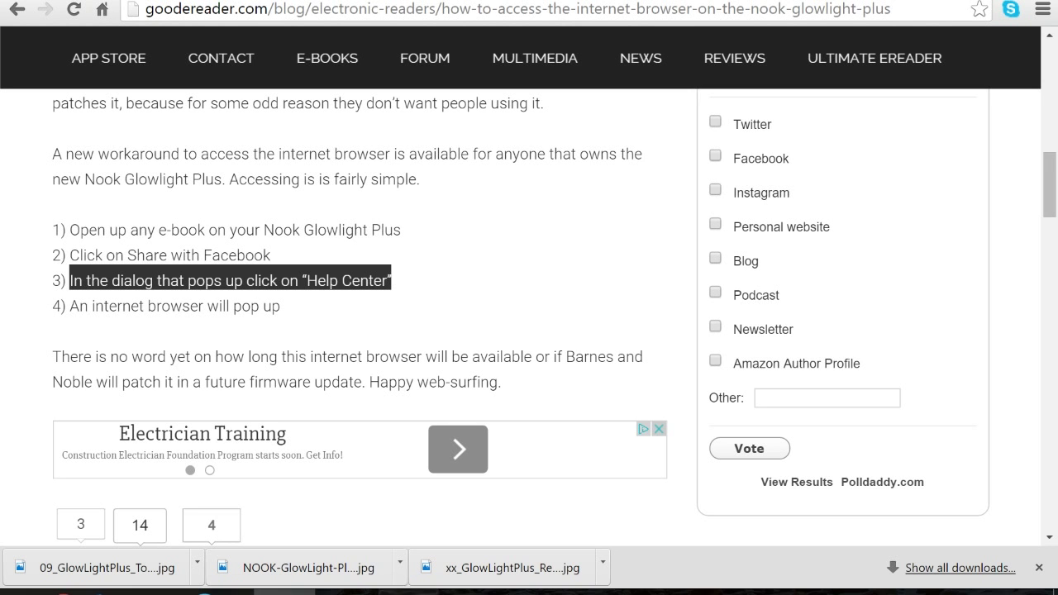
Switch to Dropbox, get the share link for the uploaded The Mark of Athena EPUB, and close the link window
left_click(411, 592)
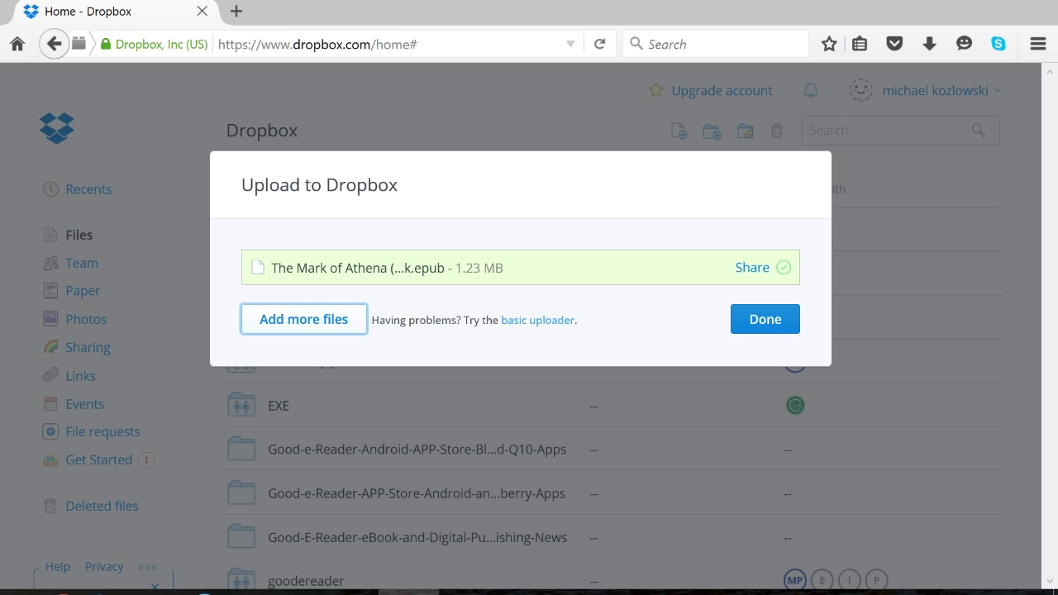
left_click(752, 268)
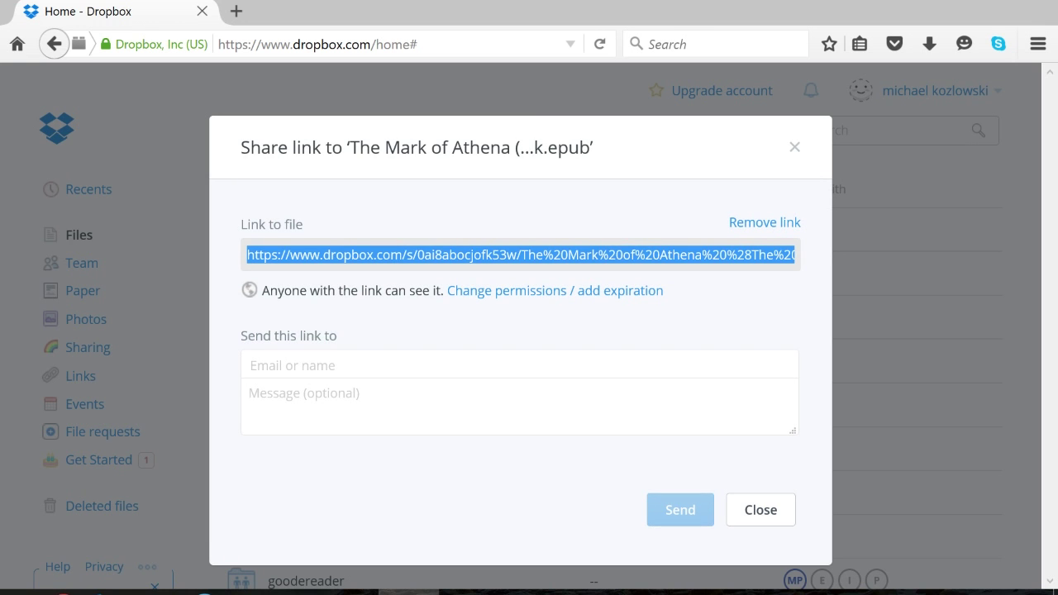
left_click(761, 510)
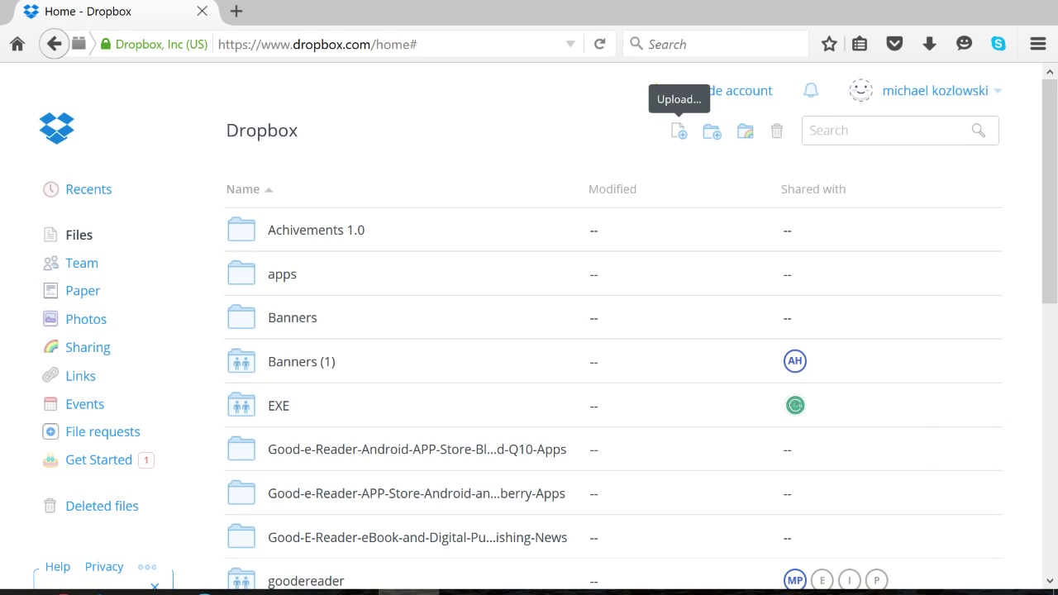
Upload the file The Forgotten - David Baldacci.epub from the Desktop to Dropbox and finish the upload
left_click(679, 131)
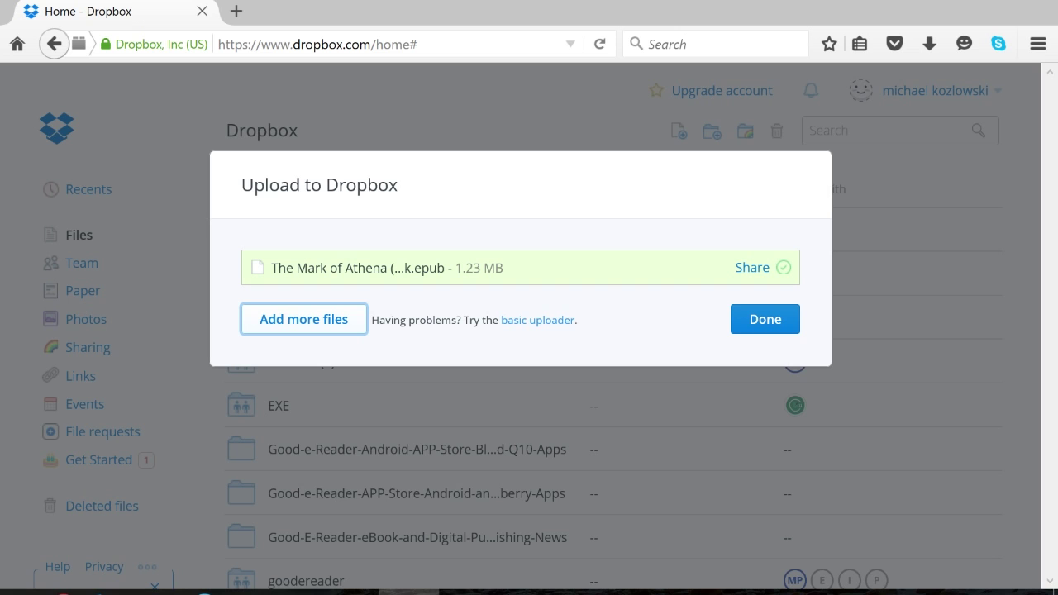
left_click(303, 320)
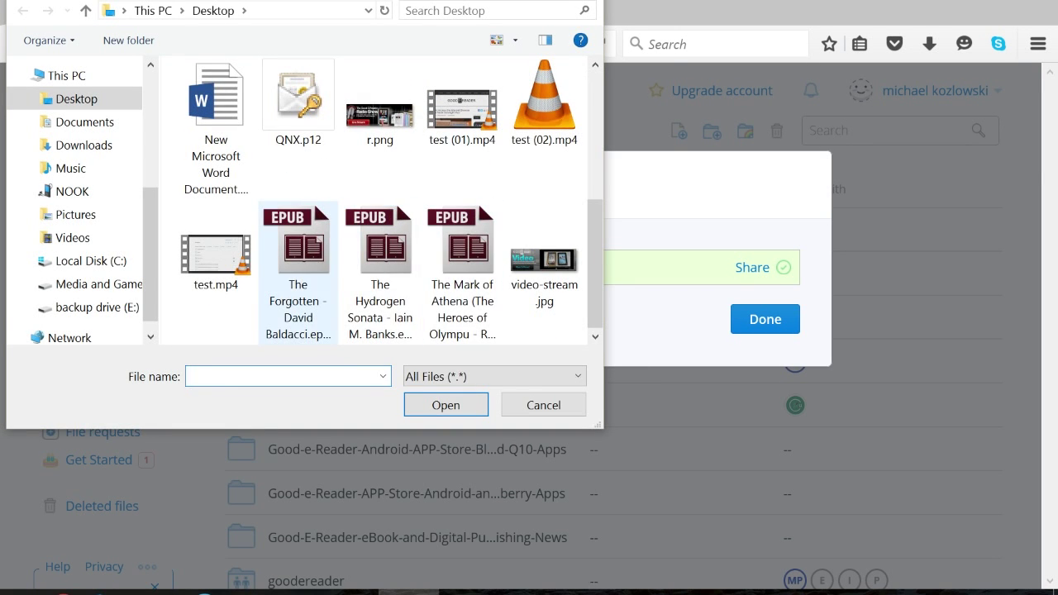
double_click(298, 249)
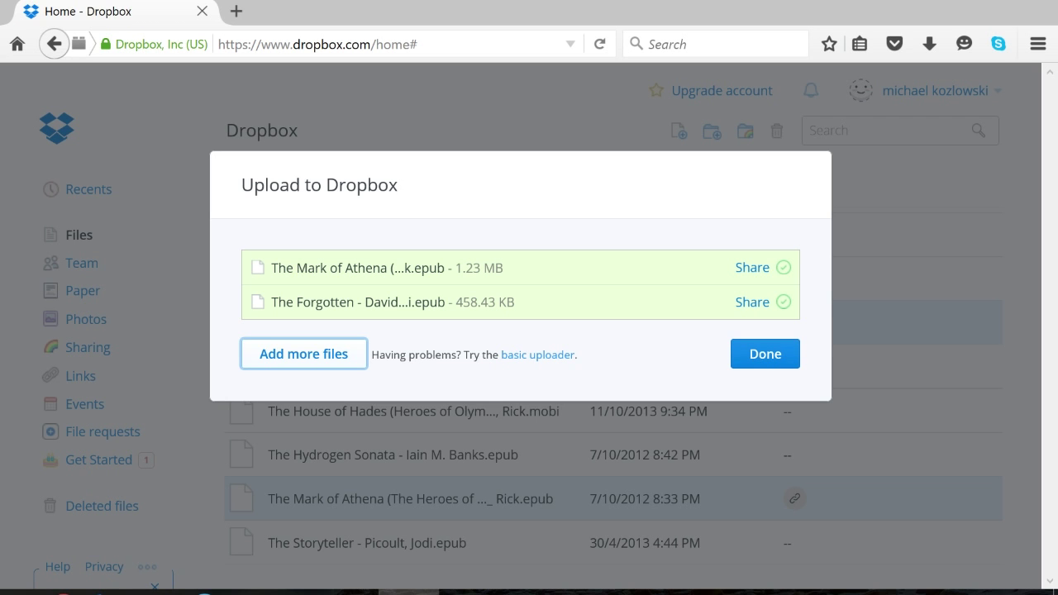
left_click(765, 354)
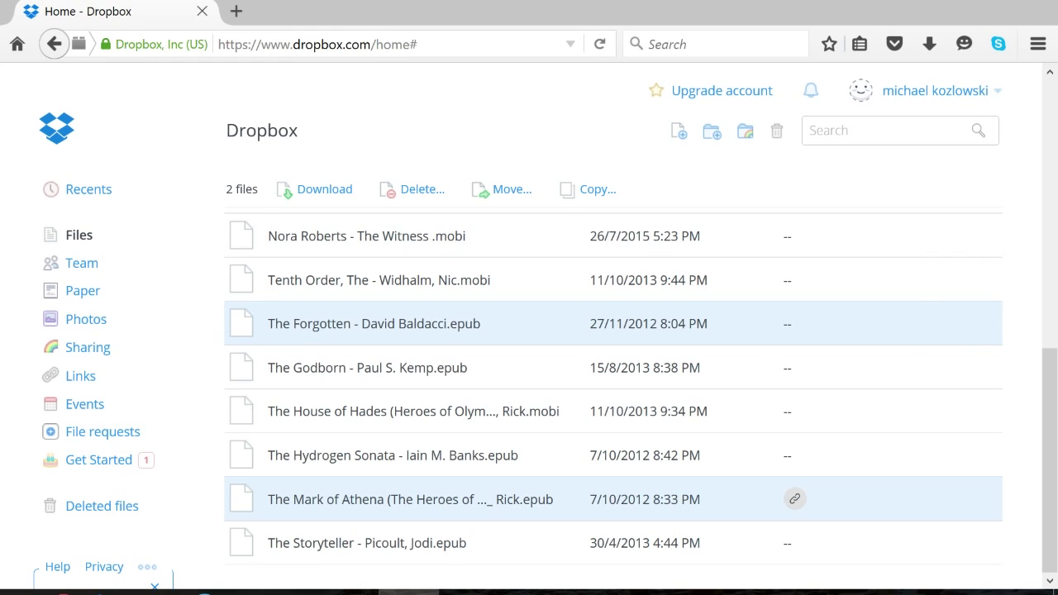
Highlight the Dropbox web address and review the Nook internet browser workaround article again
left_click_drag(376, 44, 218, 43)
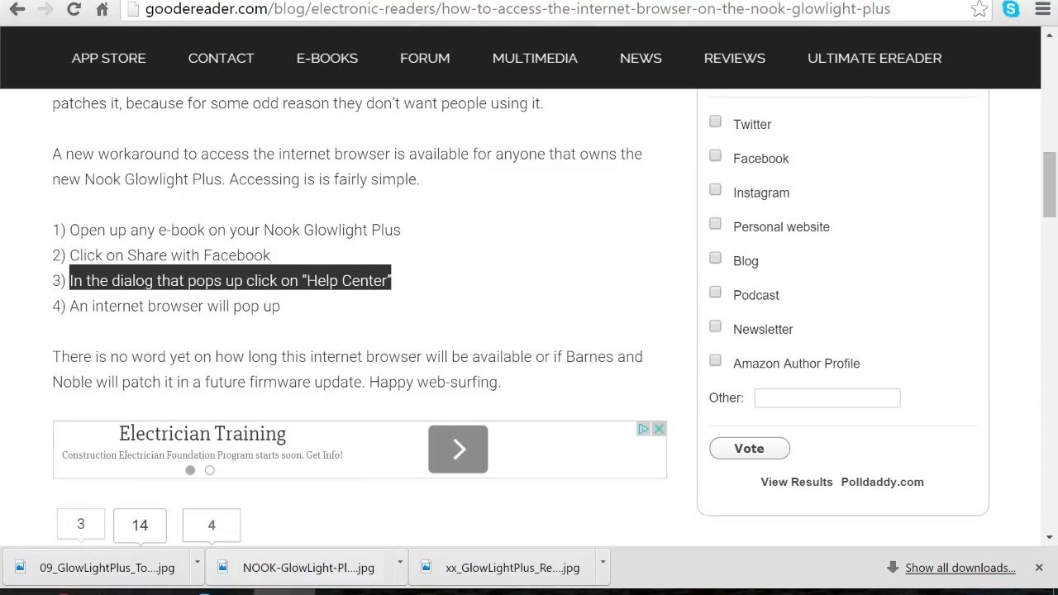
scroll(360, 314, "up", 5)
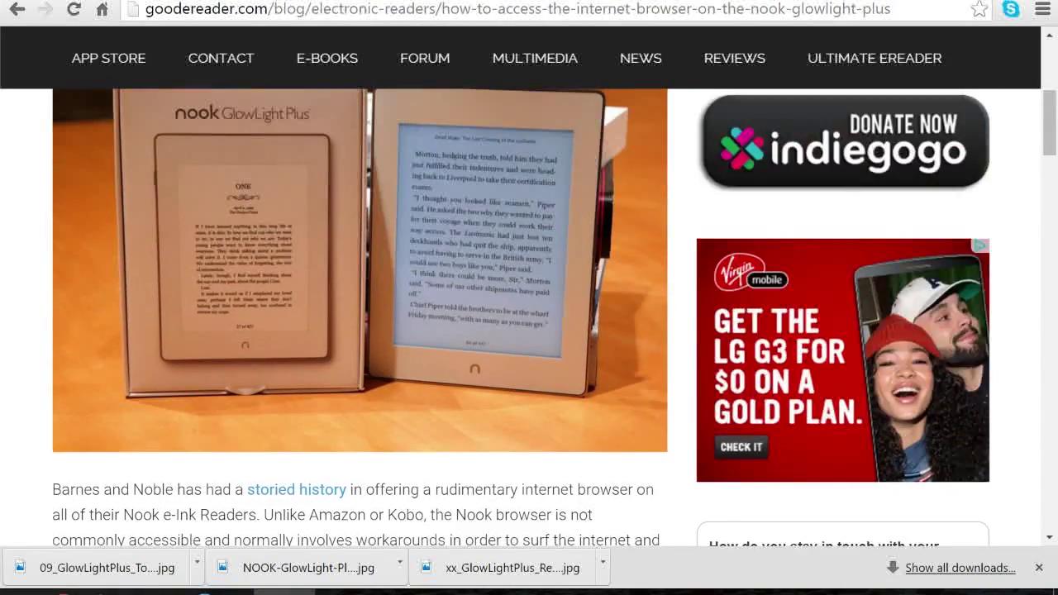
scroll(529, 314, "up", 4)
scroll(529, 315, "down", 7)
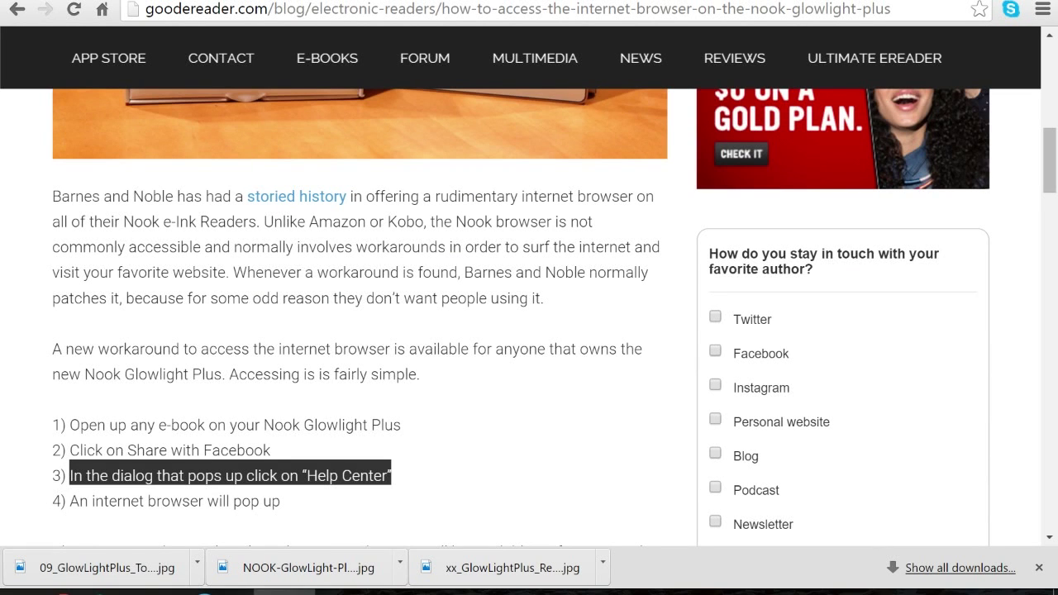
scroll(529, 315, "up", 1)
Switch to calibre and add The Hydrogen Sonata EPUB from the Desktop to the library
left_click(470, 592)
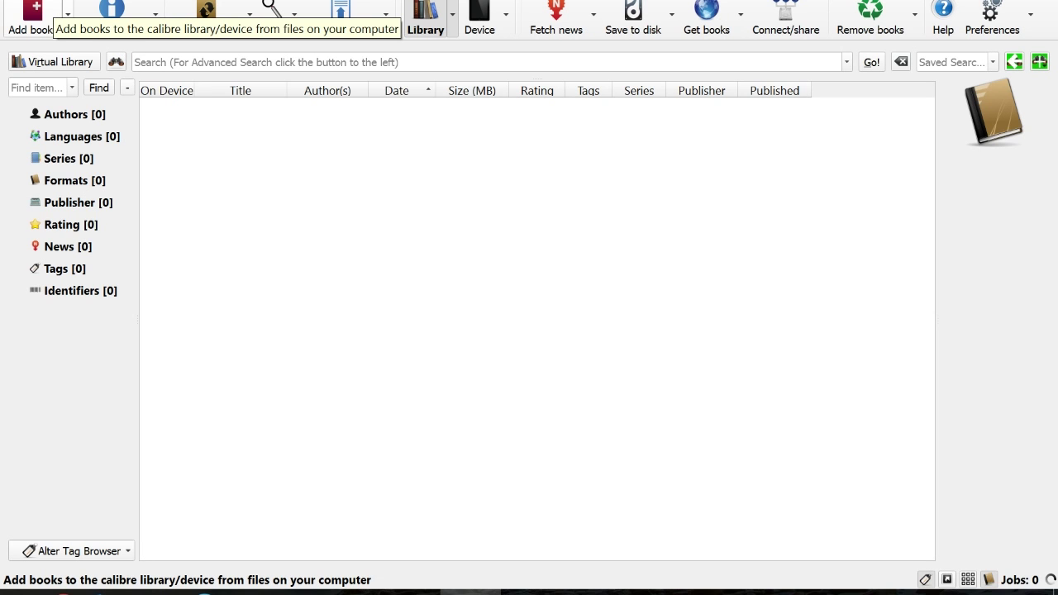
left_click(33, 15)
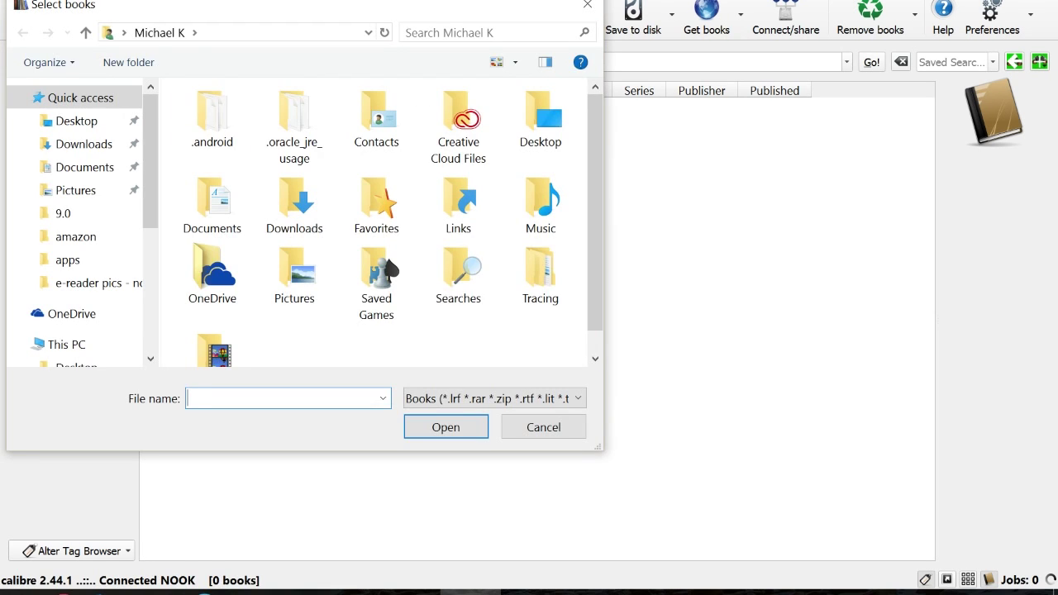
left_click(77, 121)
scroll(380, 223, "down", 2)
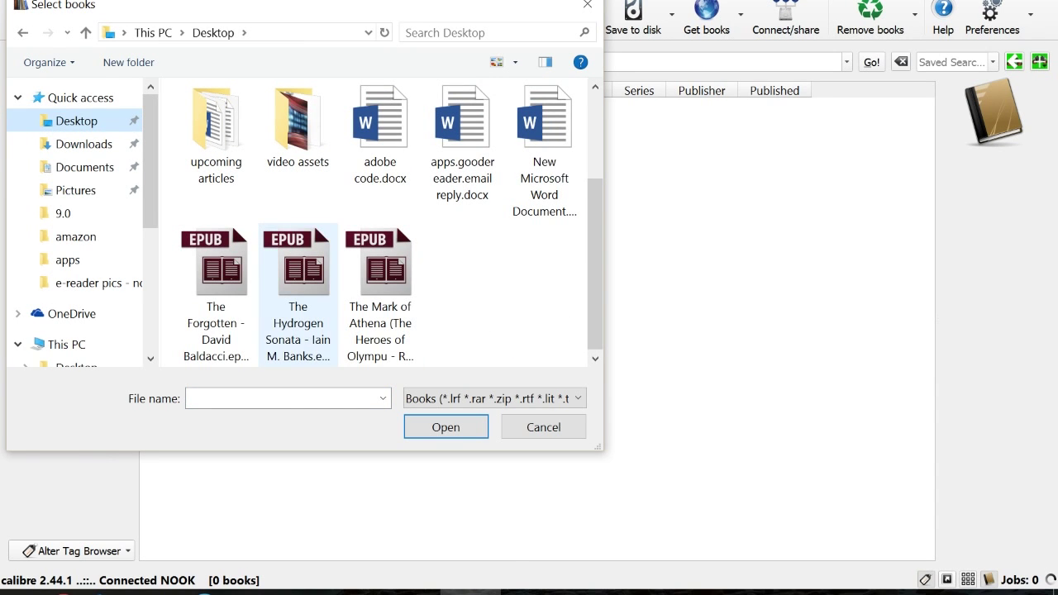
double_click(298, 265)
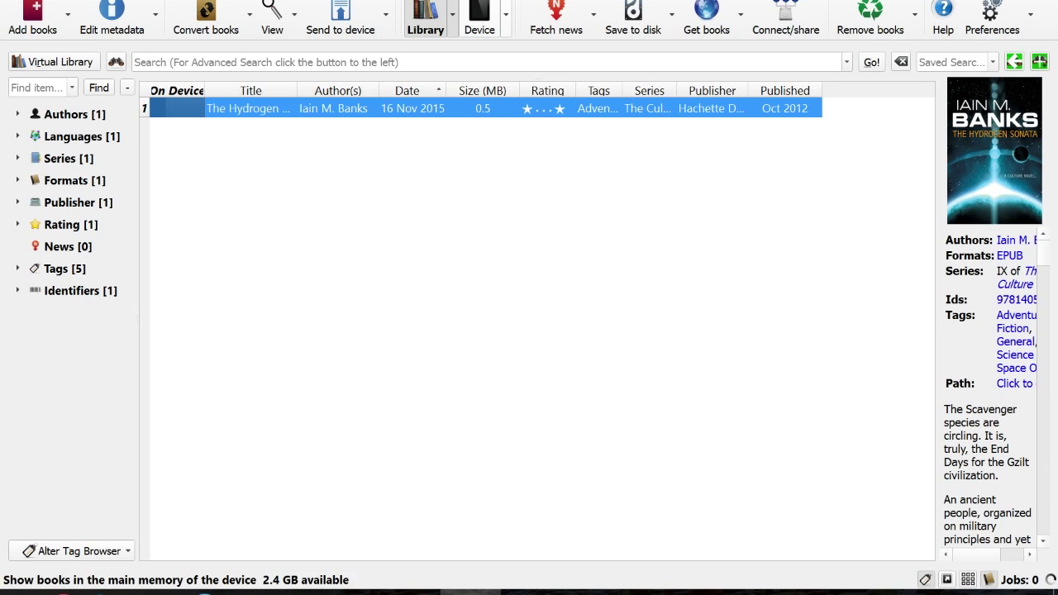
View the books stored on the connected NOOK and return to the calibre library list
left_click(480, 17)
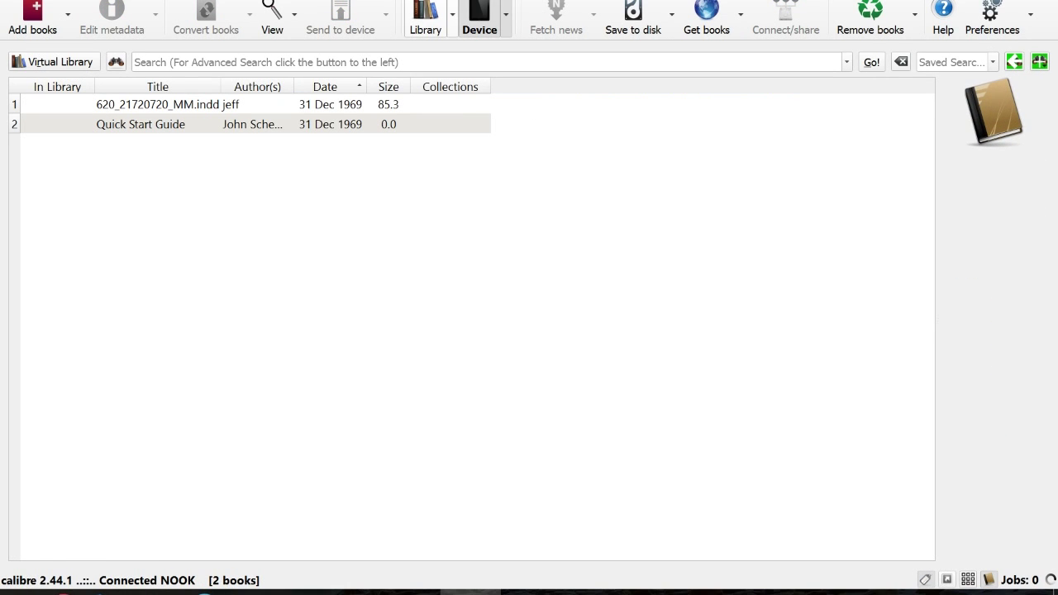
left_click(426, 16)
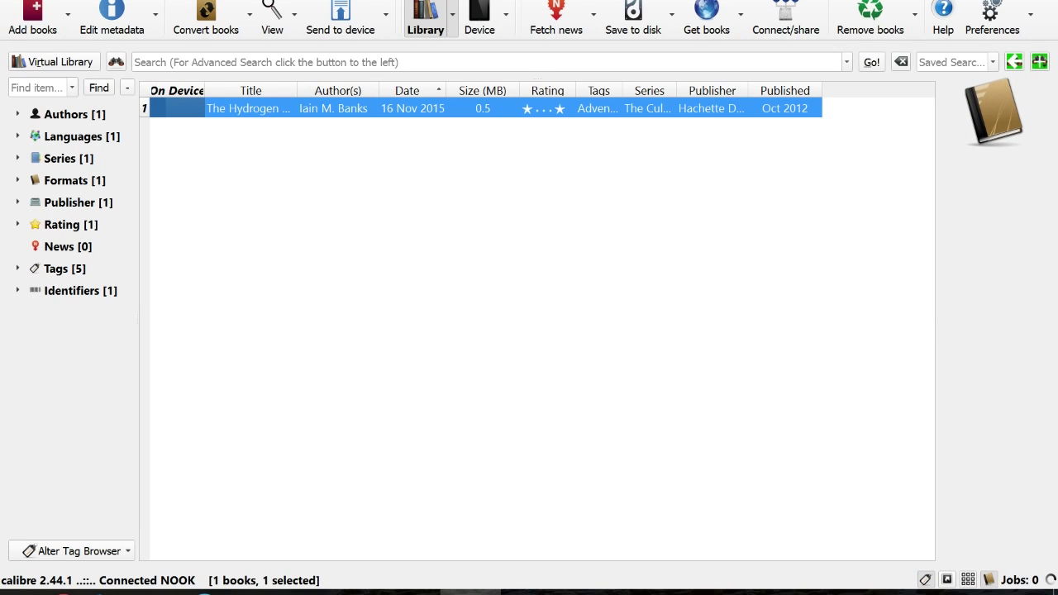
Open the individual metadata editor for The Hydrogen Sonata from the library list
right_click(244, 108)
left_click(221, 104)
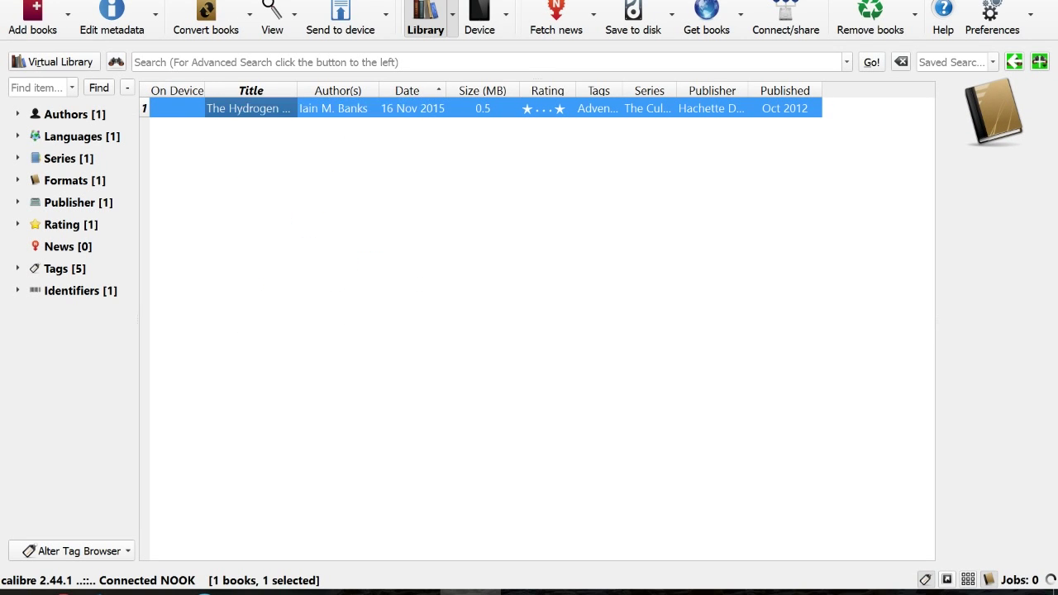
right_click(220, 104)
mouse_move(277, 114)
left_click(492, 114)
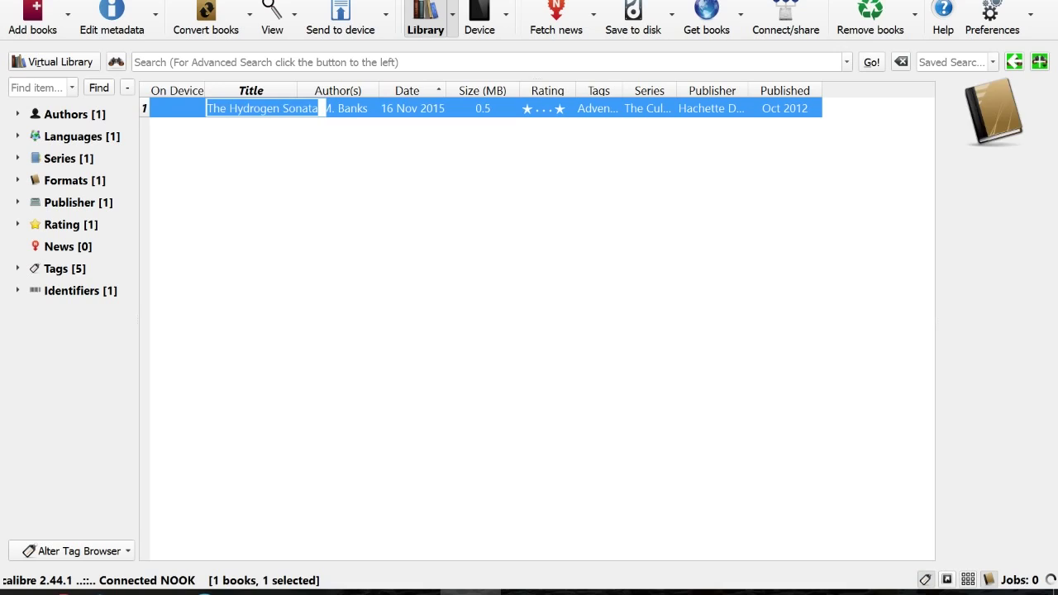
scroll(591, 391, "down", 5)
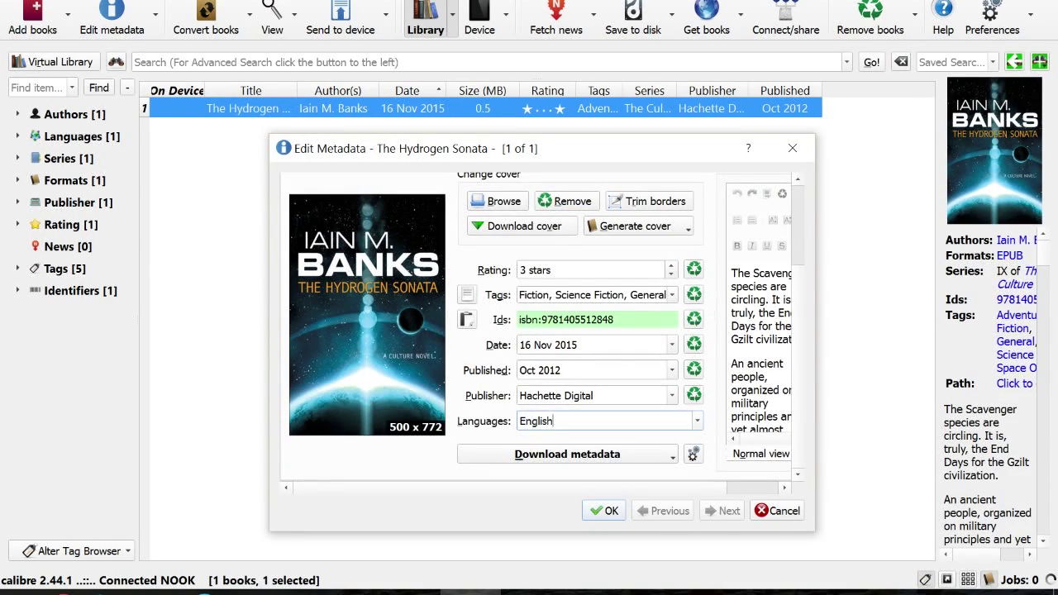
scroll(538, 331, "up", 5)
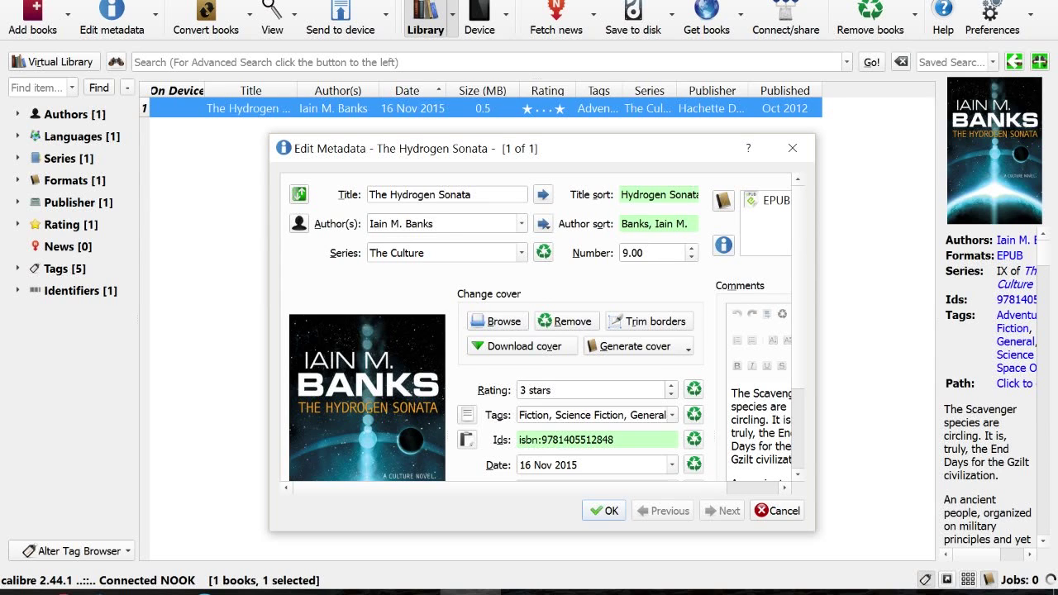
Review the title, author and series entries in the book's metadata, highlighting each one
left_click_drag(480, 195, 368, 196)
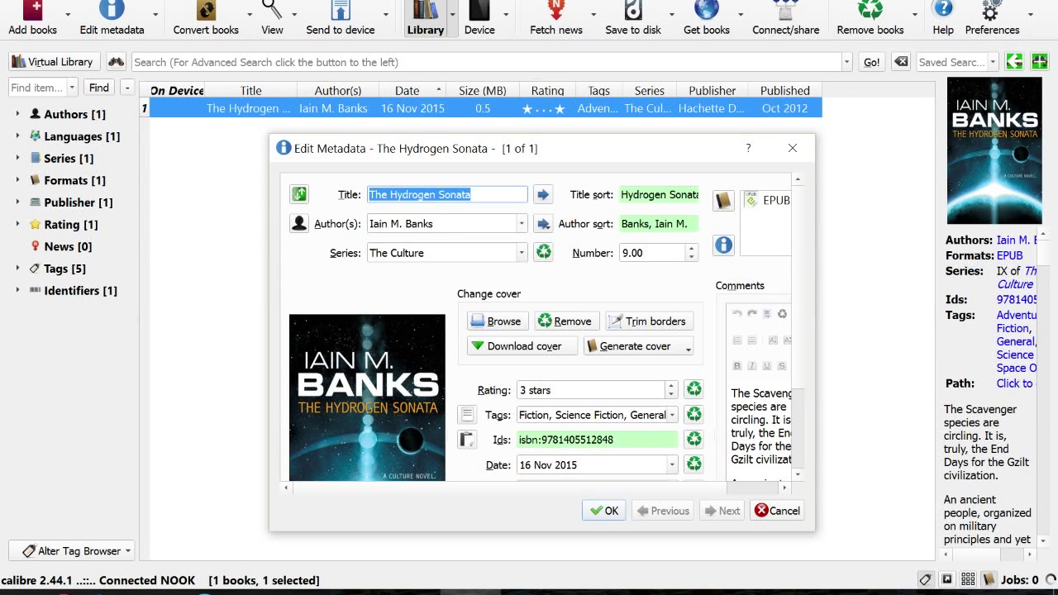
left_click_drag(440, 224, 368, 224)
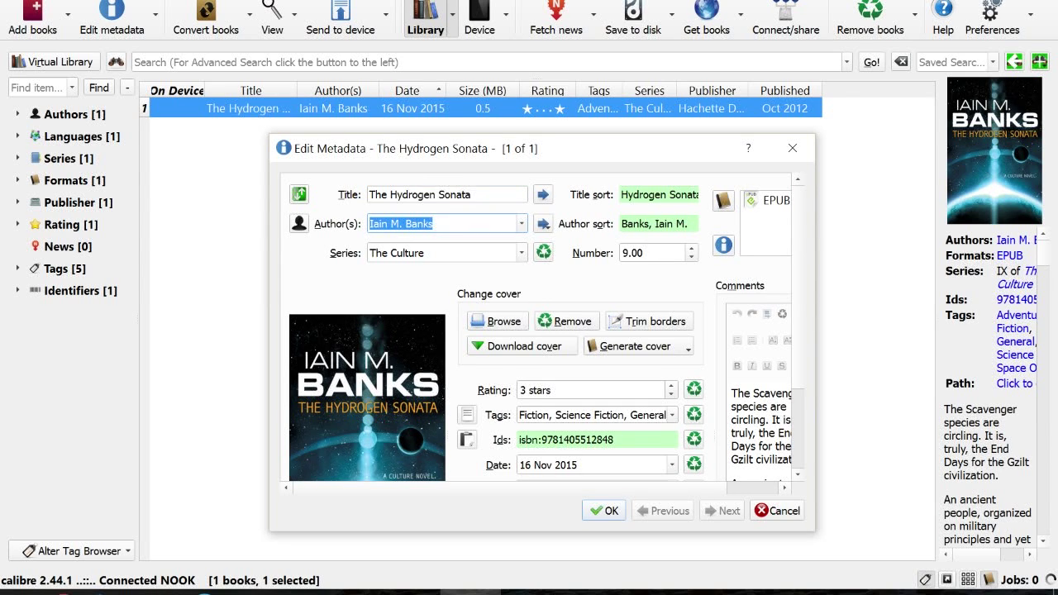
key("Tab")
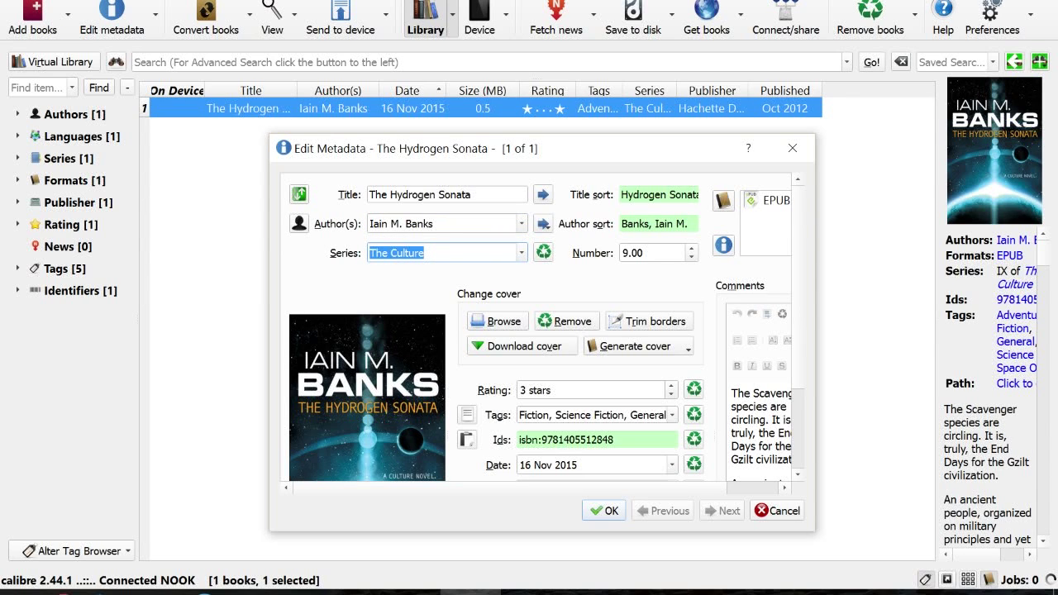
key("Tab")
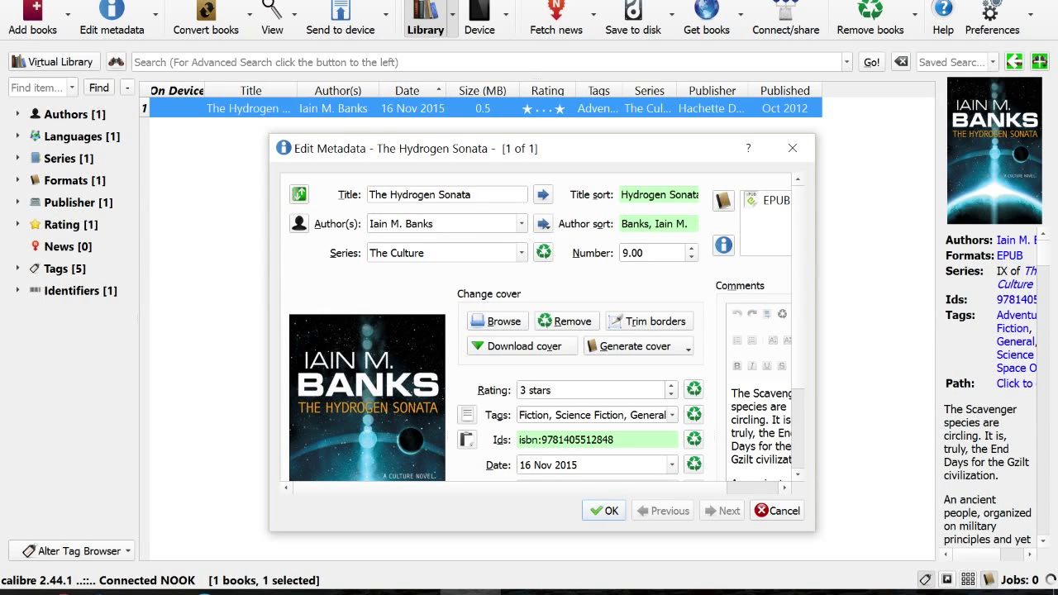
left_click(490, 196)
key("Tab")
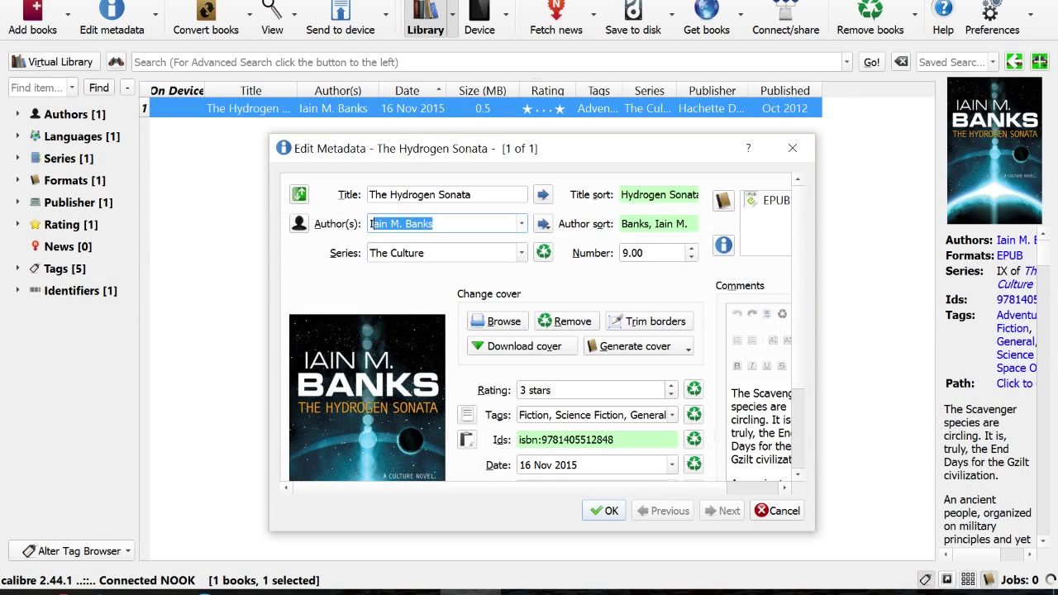
left_click(438, 224)
left_click_drag(407, 224, 369, 224)
left_click(438, 224)
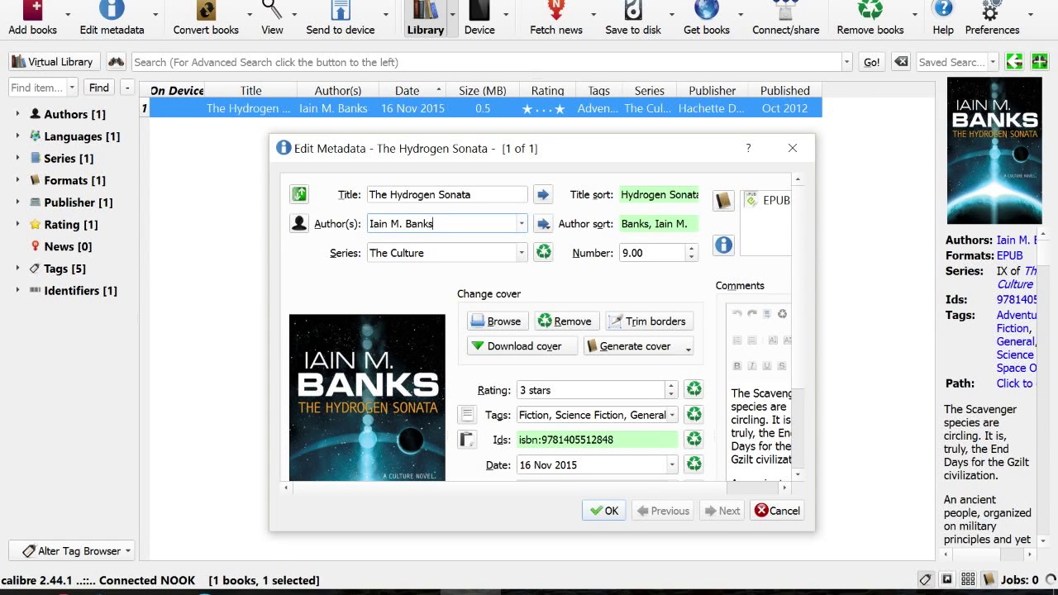
key("shift+Left")
key("shift+Left")
key("shift+Left")
key("shift+Left")
key("shift+Left")
key("shift+Left")
key("shift+Left")
key("shift+Left")
key("shift+Left")
key("shift+Left")
key("shift+Left")
key("shift+Left")
key("shift+Left")
left_click_drag(473, 196, 369, 195)
left_click(474, 195)
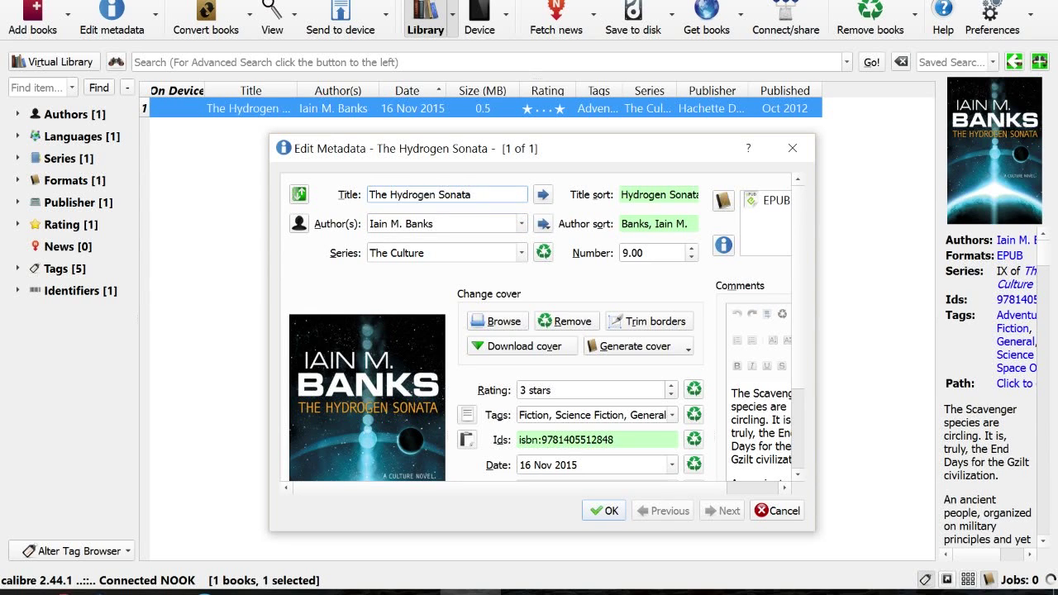
key("Tab")
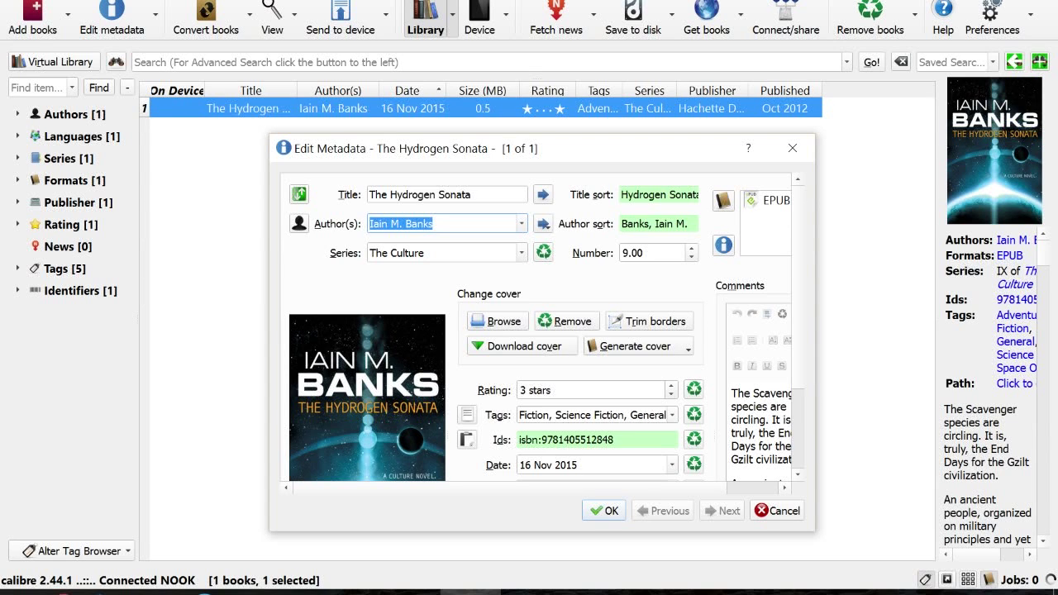
Examine the book's rating, tags and ISBN identifier in the metadata editor
scroll(536, 326, "down", 3)
scroll(536, 327, "up", 1)
scroll(536, 326, "down", 1)
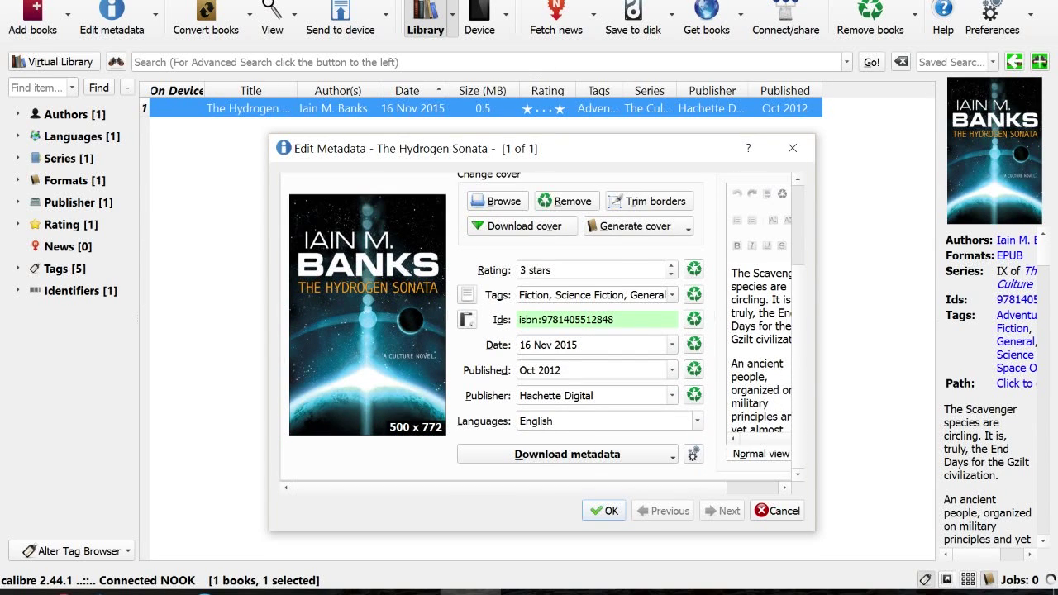
key("Tab")
key("Tab")
key("Tab")
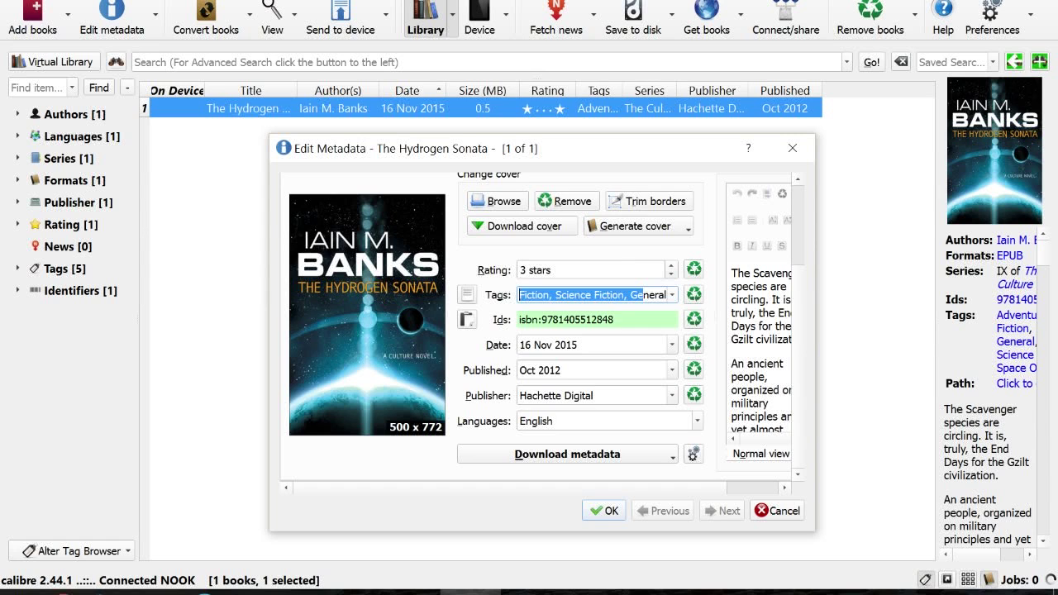
key("ctrl+a")
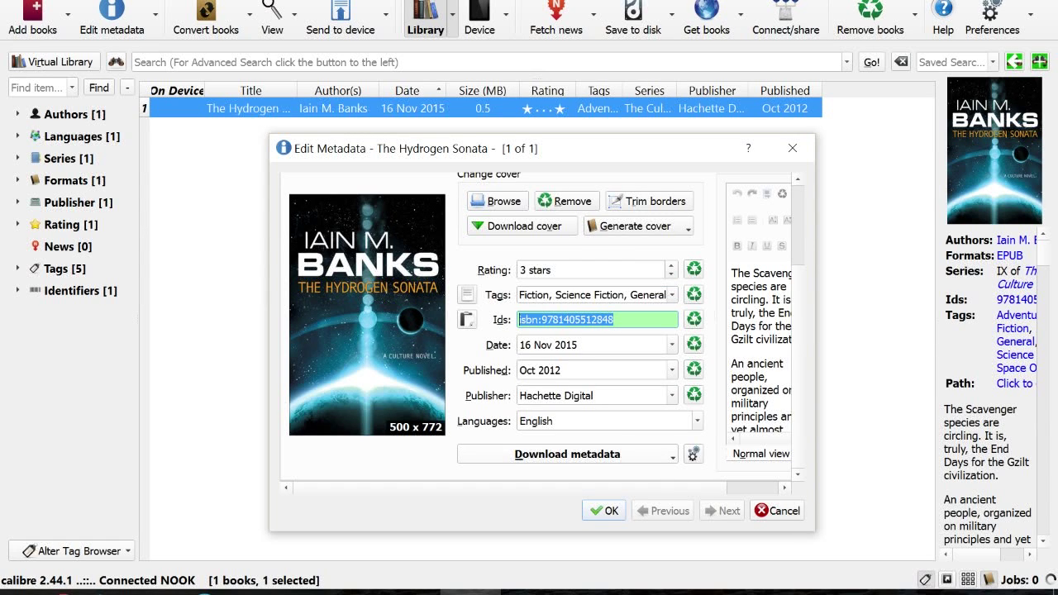
Download metadata for the book, accepting the 2012 Little, Brown Book Group result and the Amazon.com cover
key("alt+d")
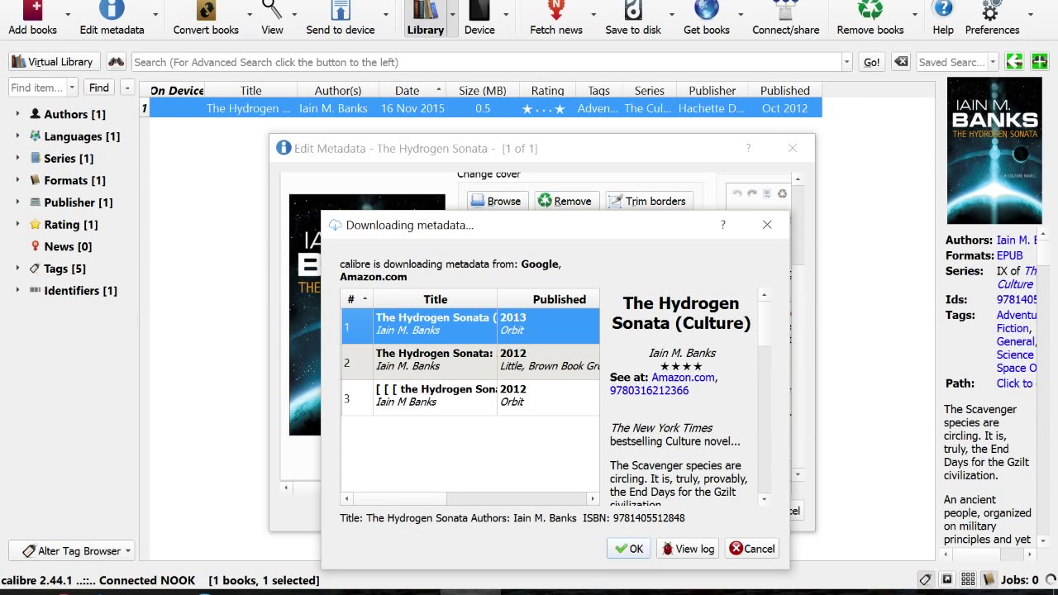
left_click(436, 361)
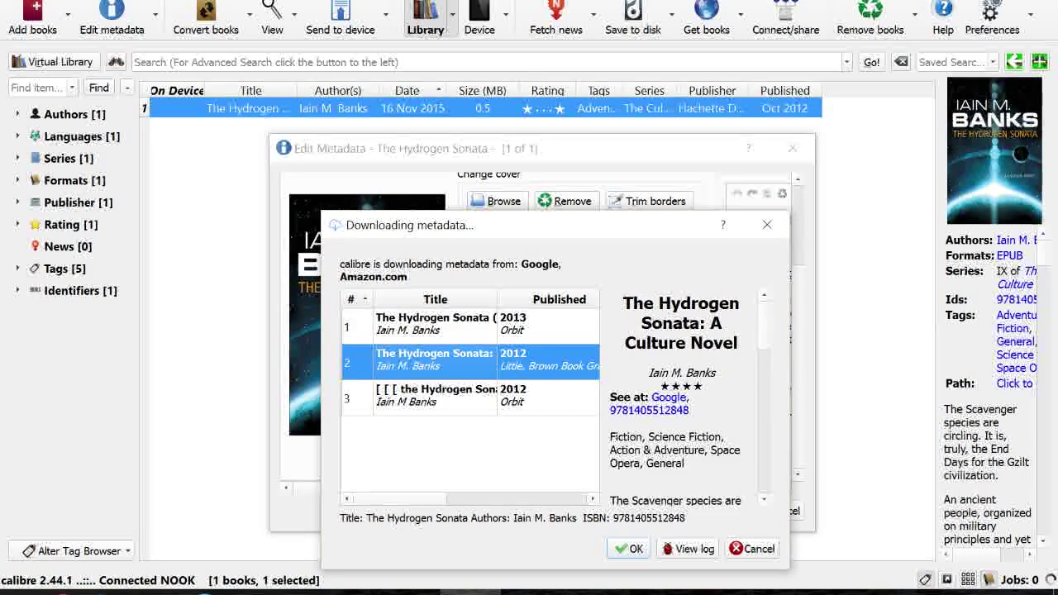
key("Down")
key("Up")
key("Up")
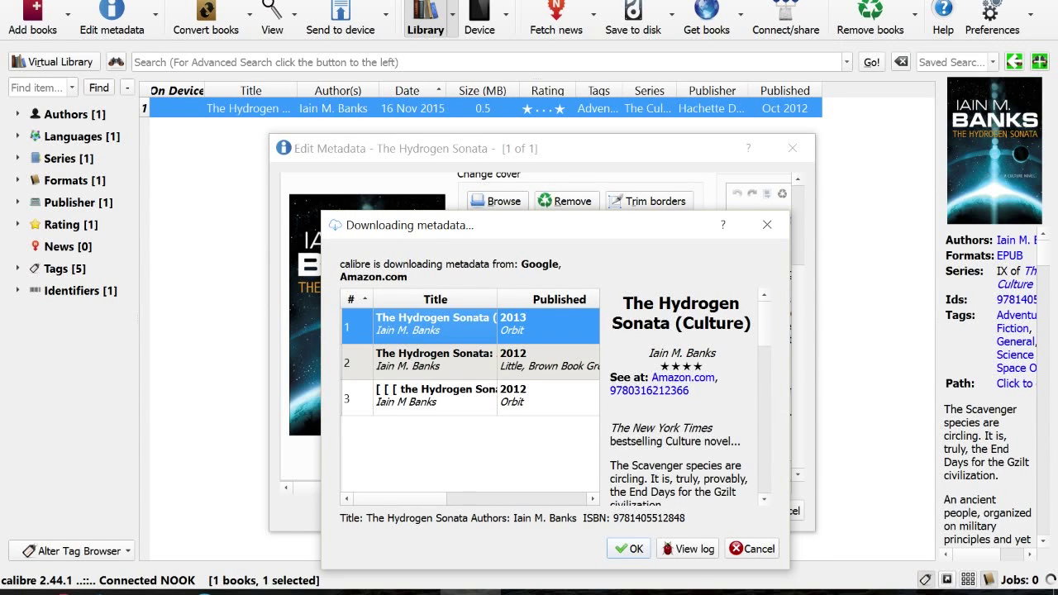
left_click(436, 362)
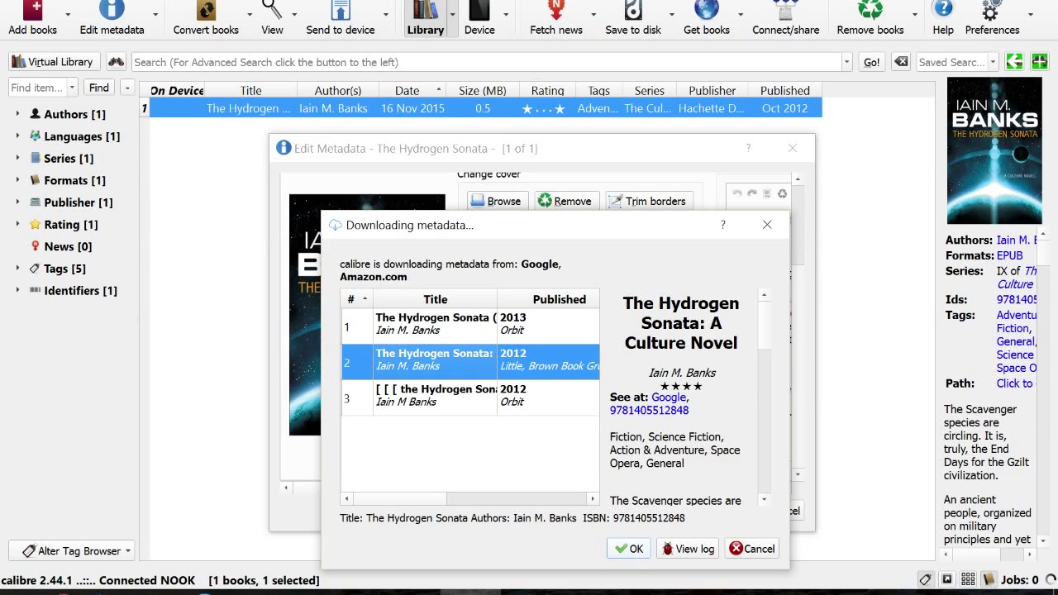
key("Return")
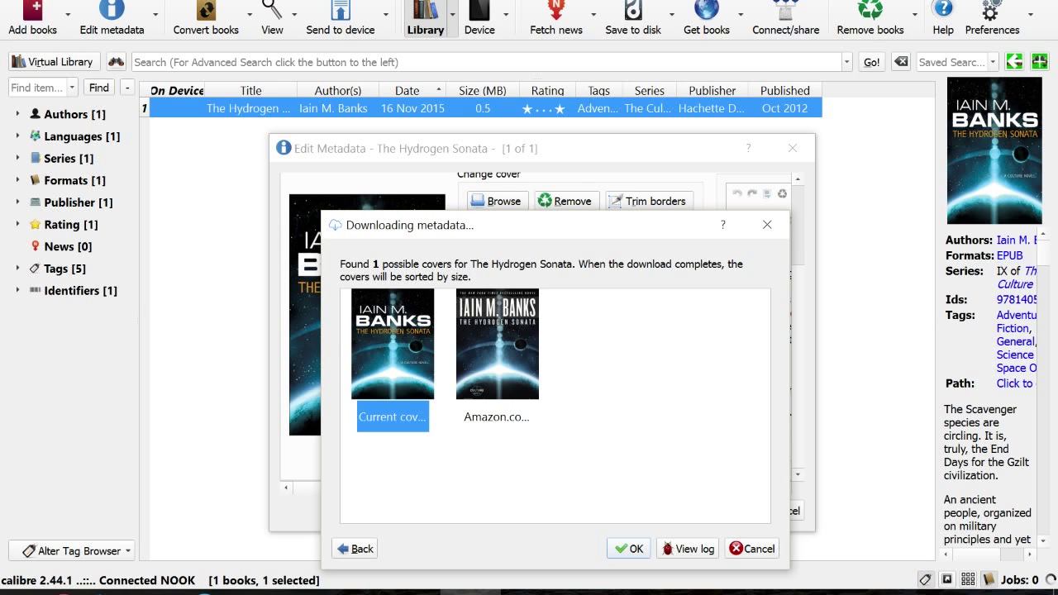
left_click(497, 355)
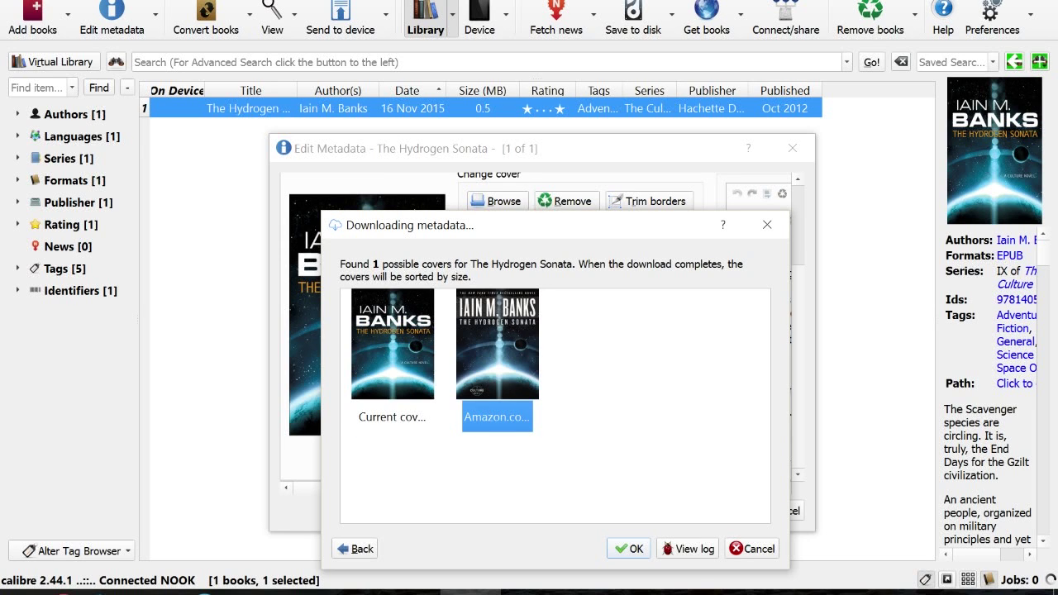
key("Return")
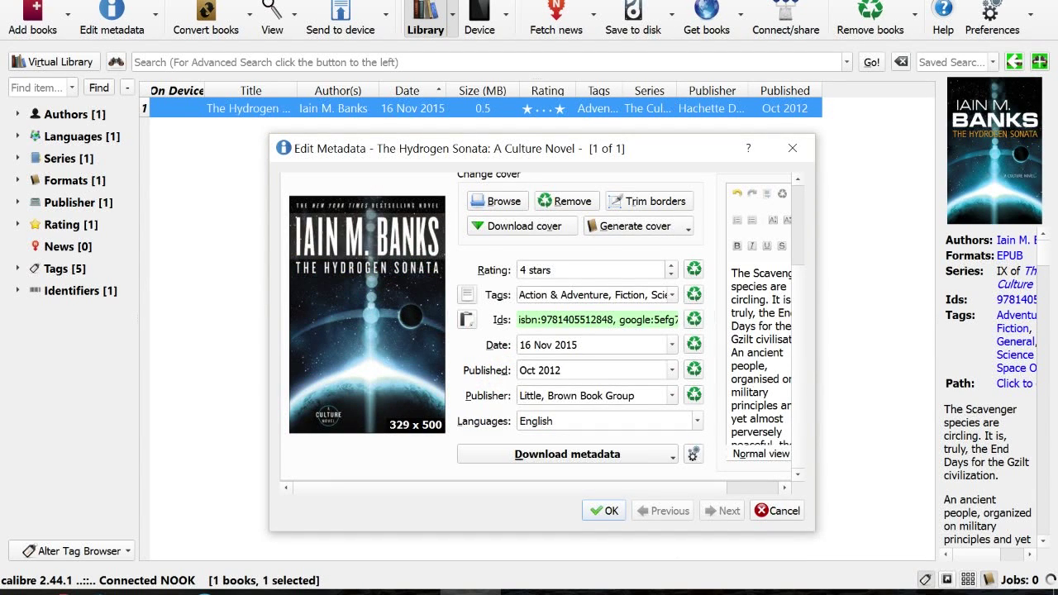
Review the downloaded rating, identifiers and comments of The Hydrogen Sonata, and save the metadata changes
left_click_drag(631, 320, 519, 320)
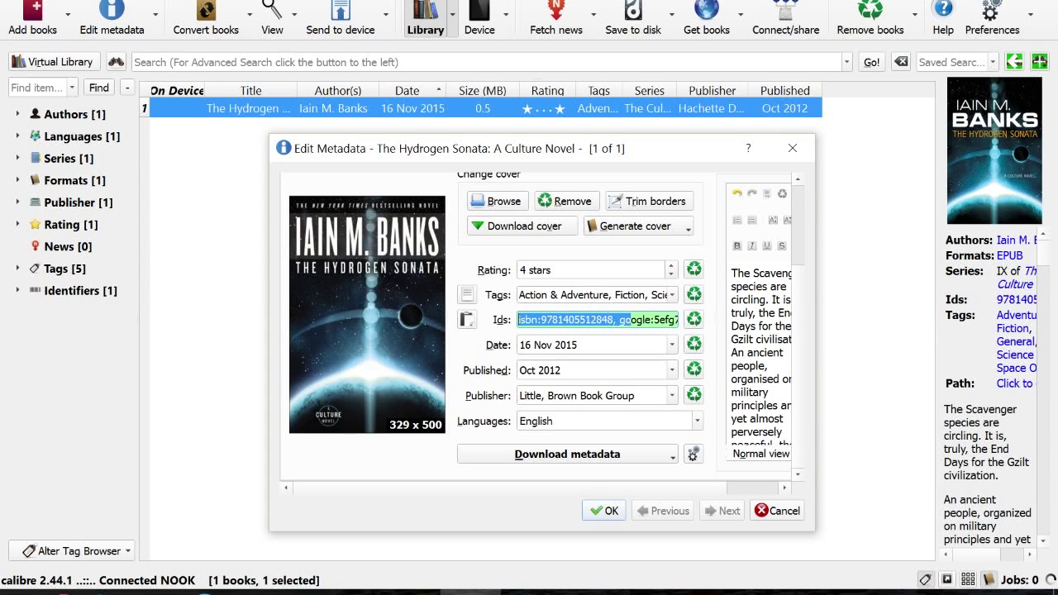
left_click_drag(562, 270, 519, 270)
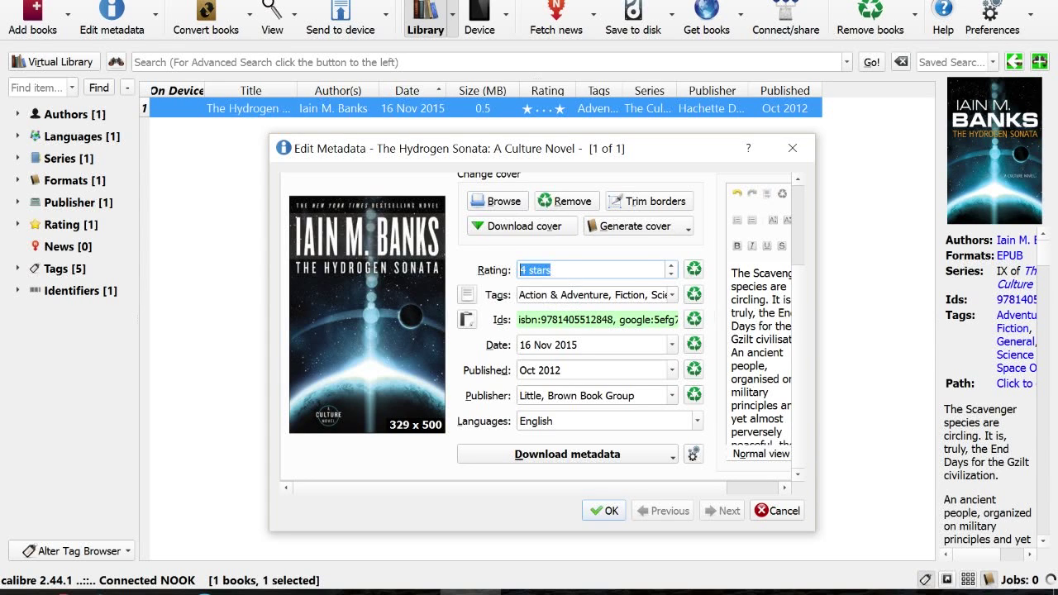
left_click_drag(581, 320, 519, 320)
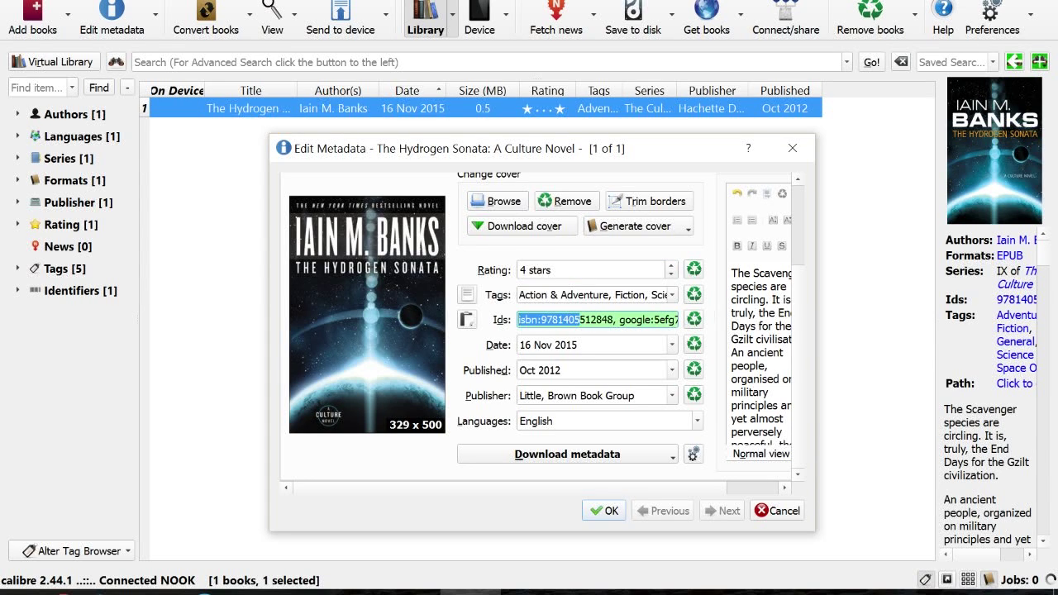
left_click(579, 345)
left_click_drag(605, 320, 680, 320)
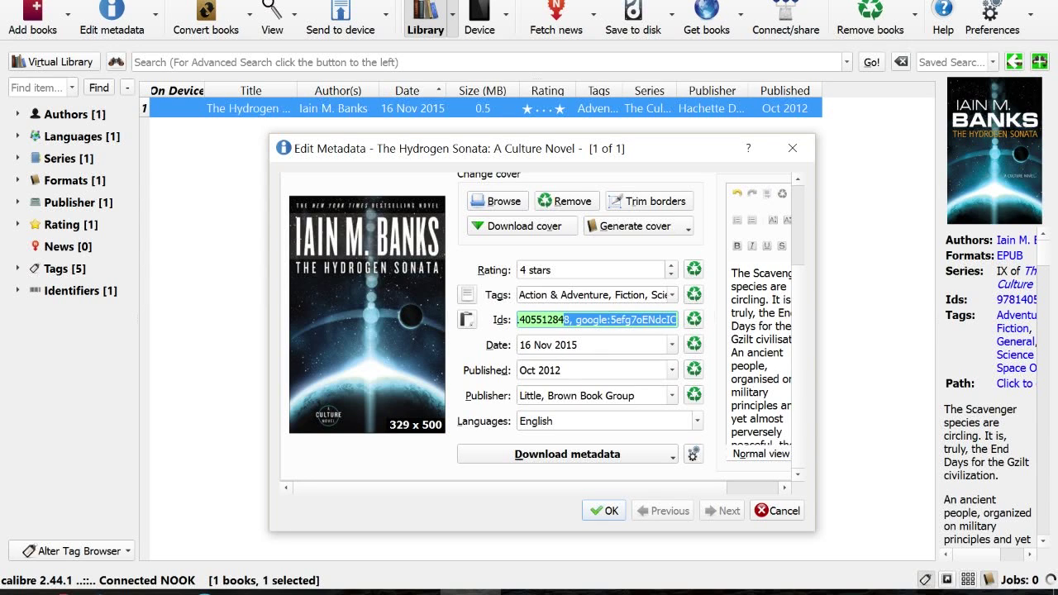
left_click(611, 320)
left_click_drag(610, 320, 678, 320)
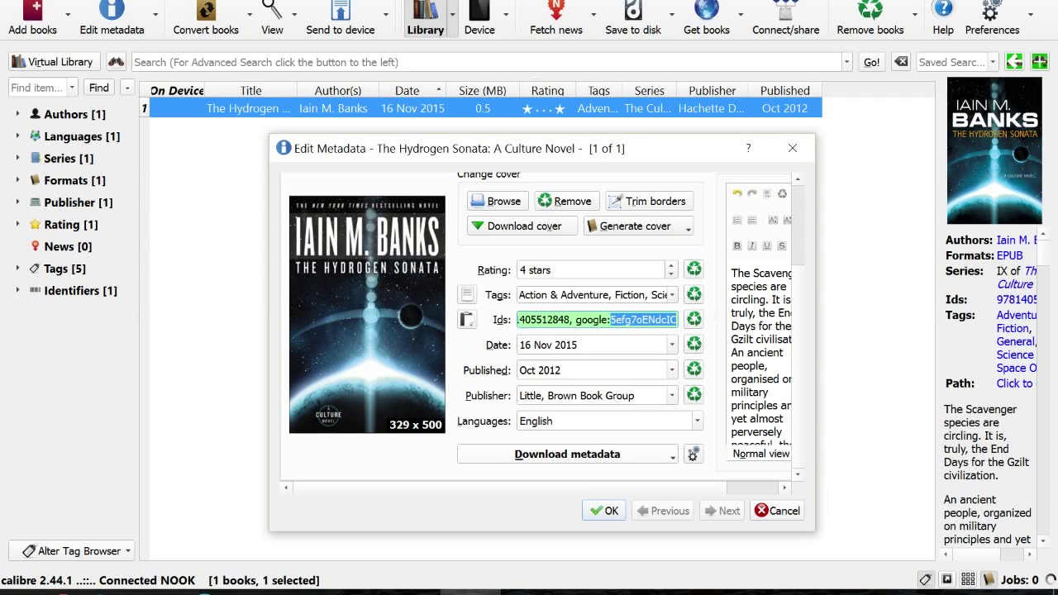
left_click(761, 355)
scroll(761, 355, "down", 10)
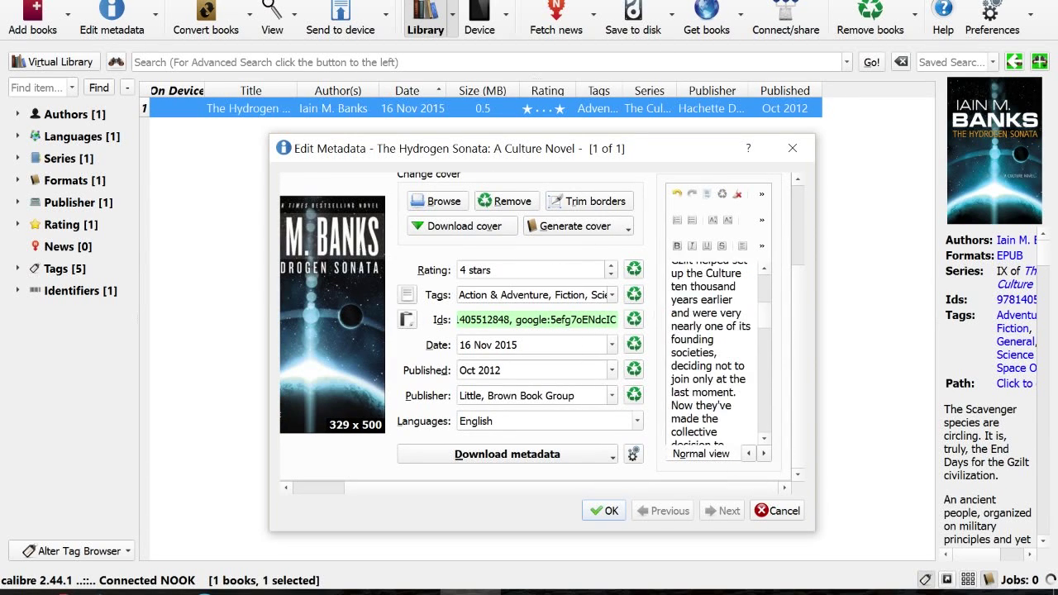
scroll(711, 355, "down", 12)
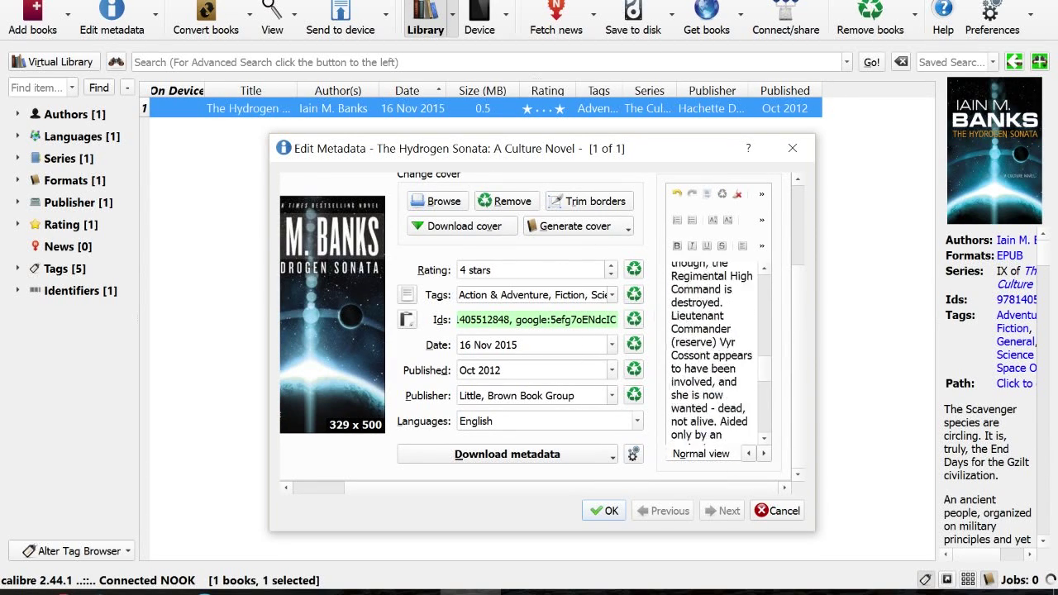
scroll(711, 356, "up", 1)
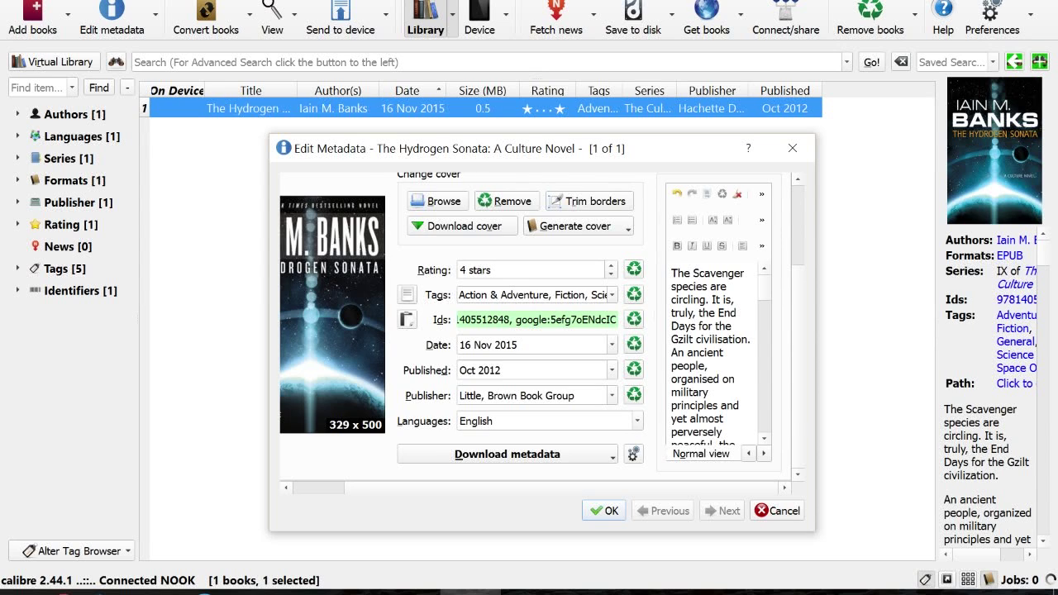
scroll(542, 326, "up", 3)
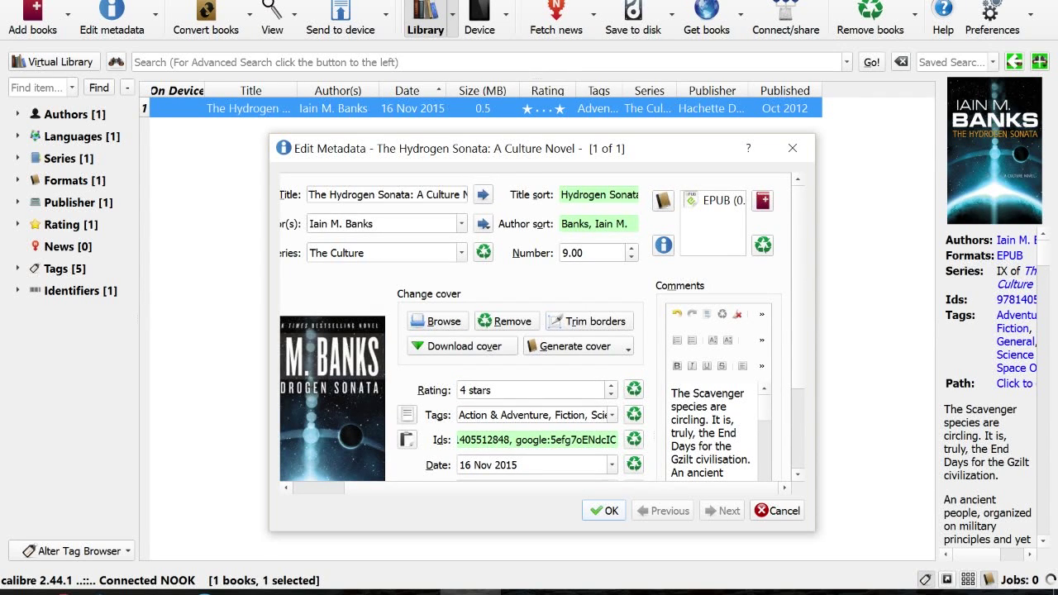
left_click(603, 510)
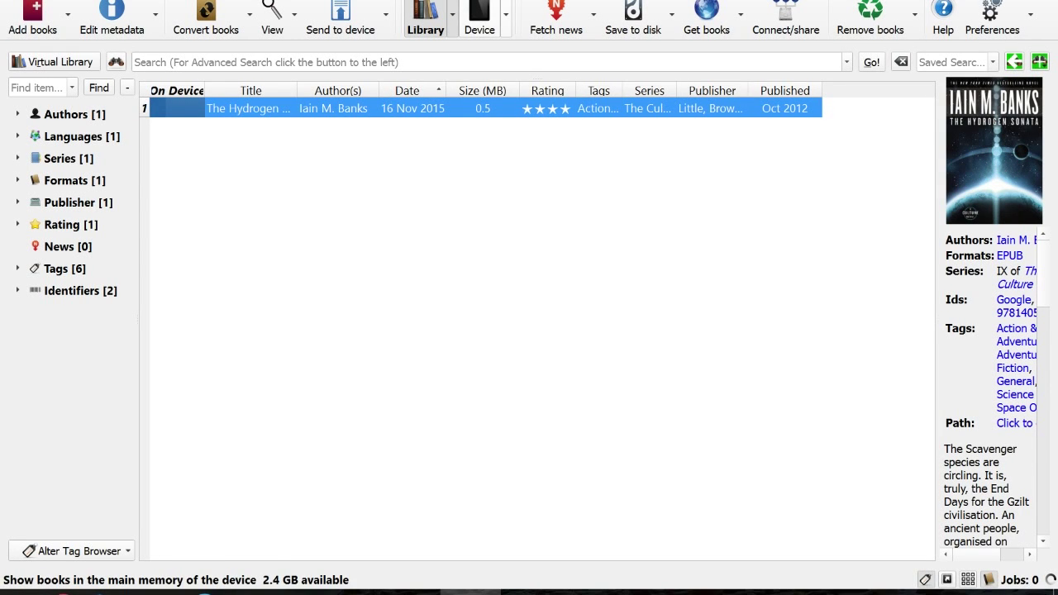
Check which books are stored on the connected NOOK and go back to the library
left_click(479, 18)
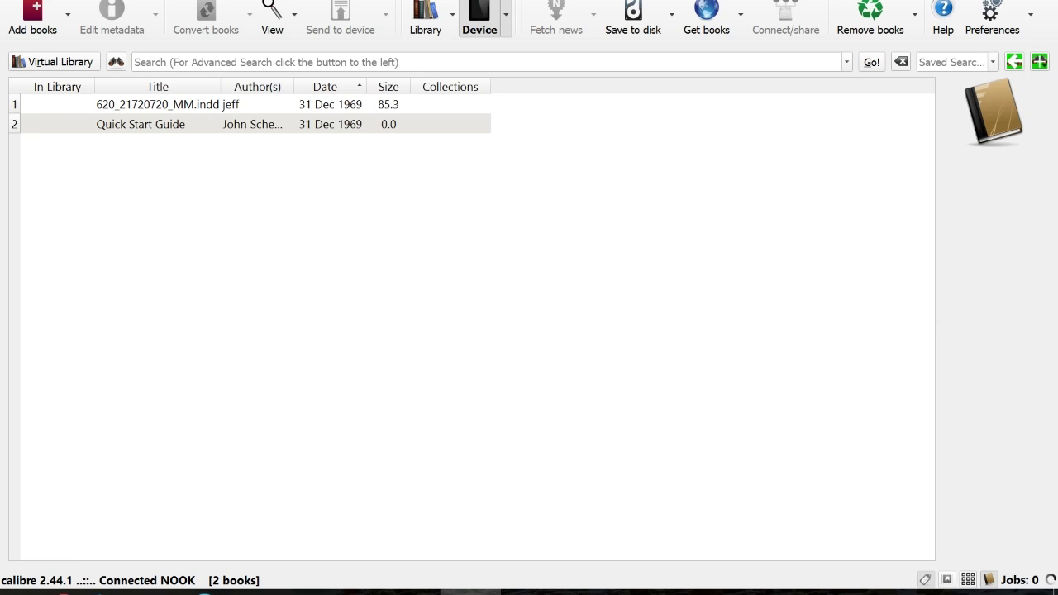
left_click(426, 18)
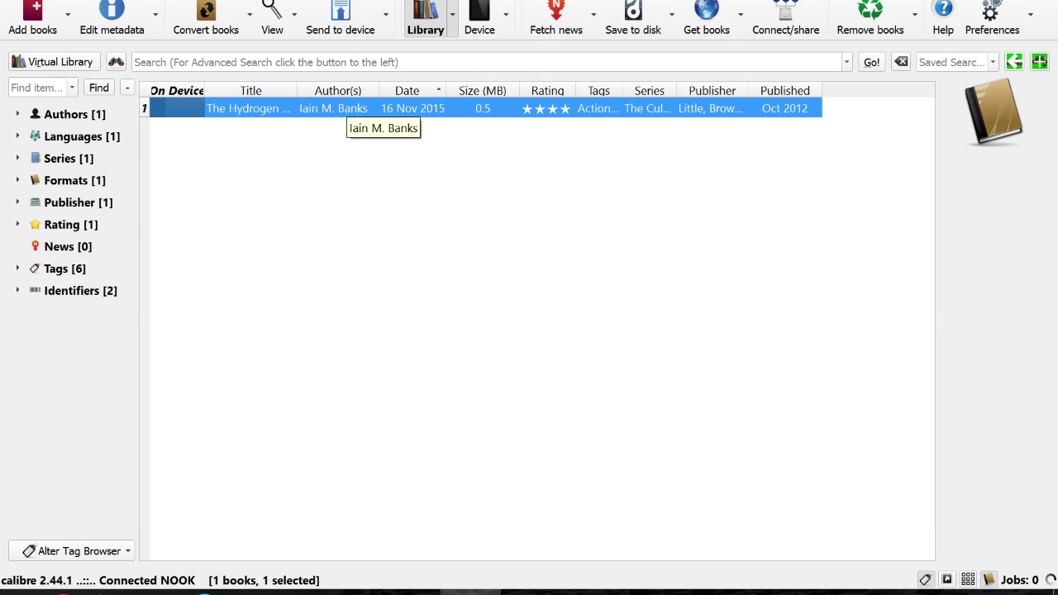
Send The Hydrogen Sonata from the library to the connected NOOK's main memory
right_click(344, 106)
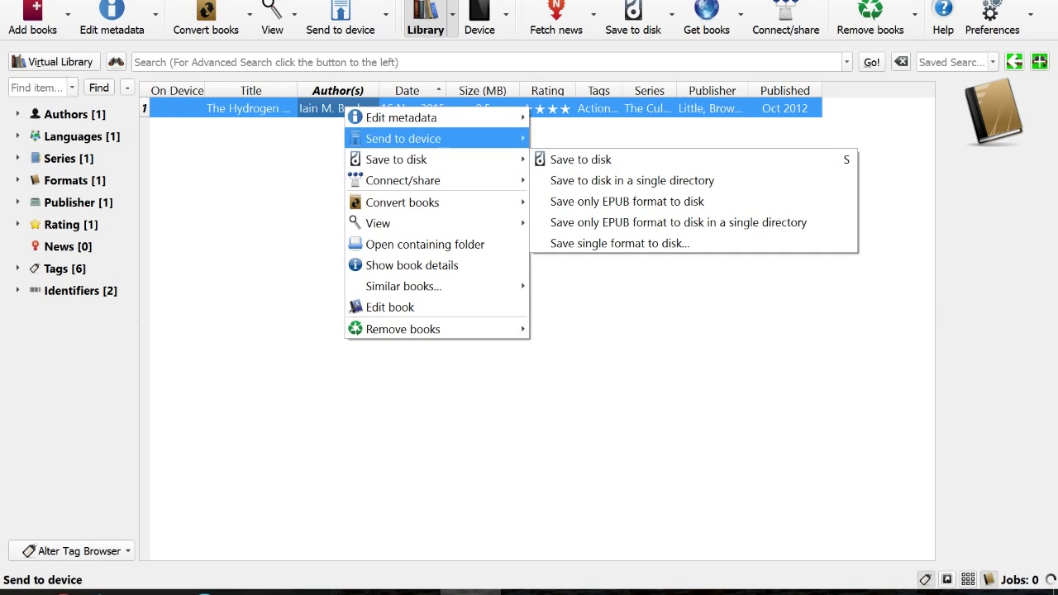
mouse_move(404, 138)
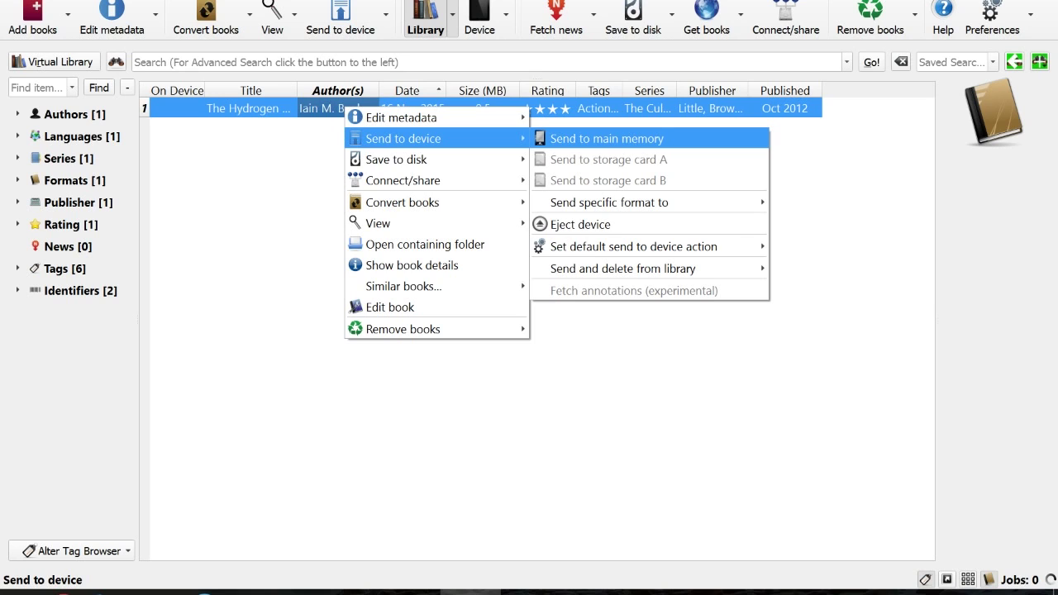
left_click(607, 139)
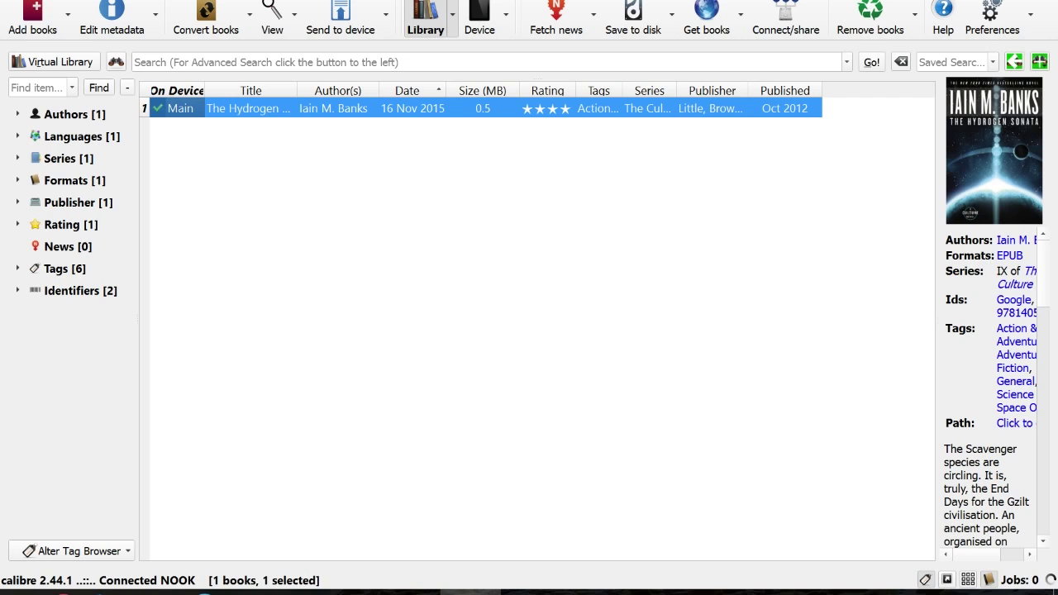
Check the books stored on the NOOK, comparing the details of The Hydrogen Sonata with the other titles, and return to the library
left_click(480, 19)
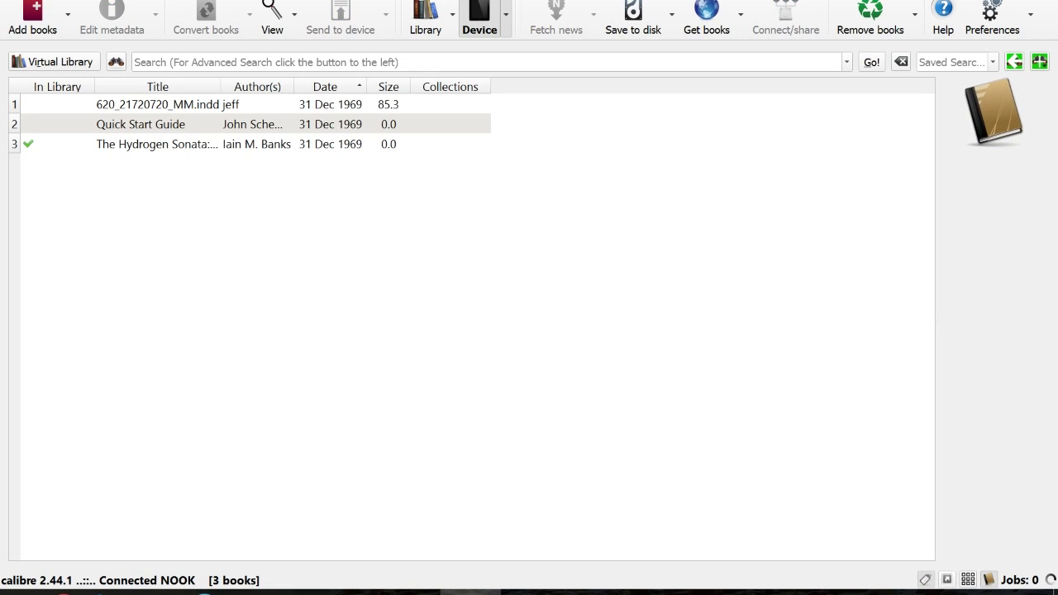
left_click(157, 144)
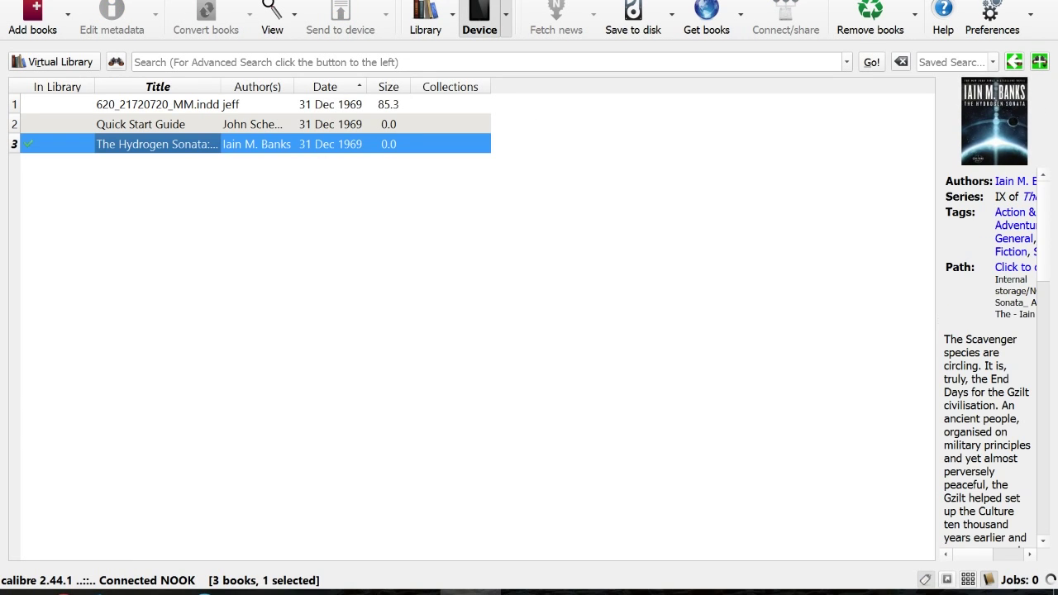
left_click(157, 124)
left_click(157, 105)
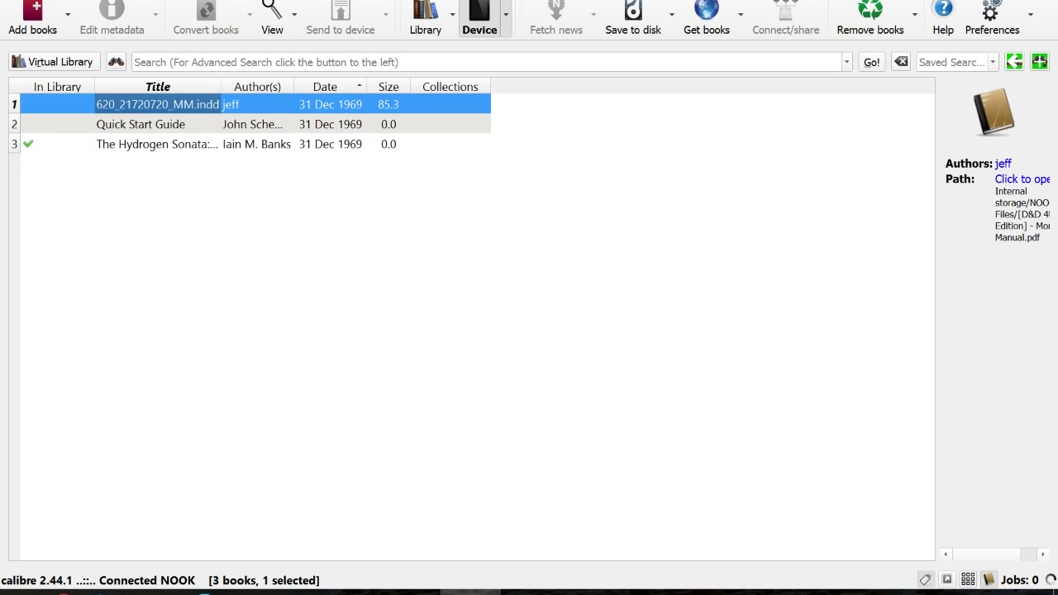
left_click(157, 145)
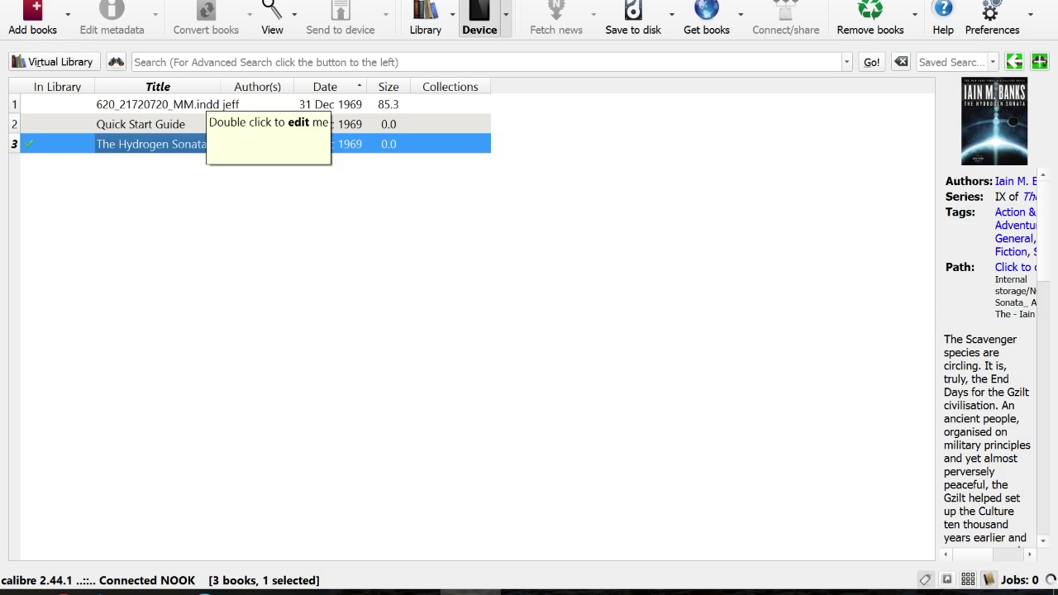
left_click(199, 104)
left_click(426, 18)
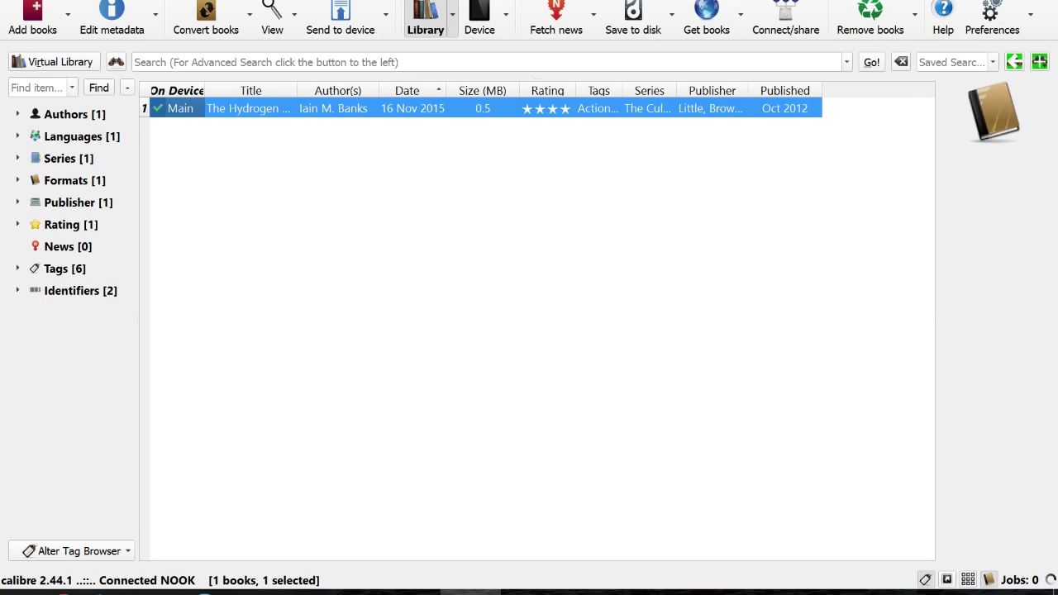
left_click(339, 108)
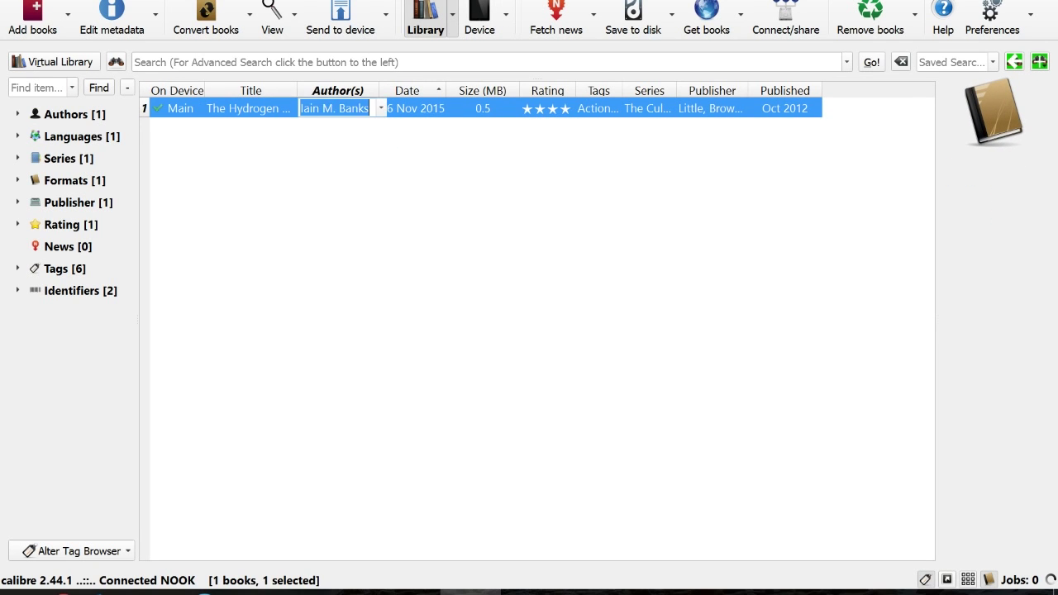
left_click(397, 240)
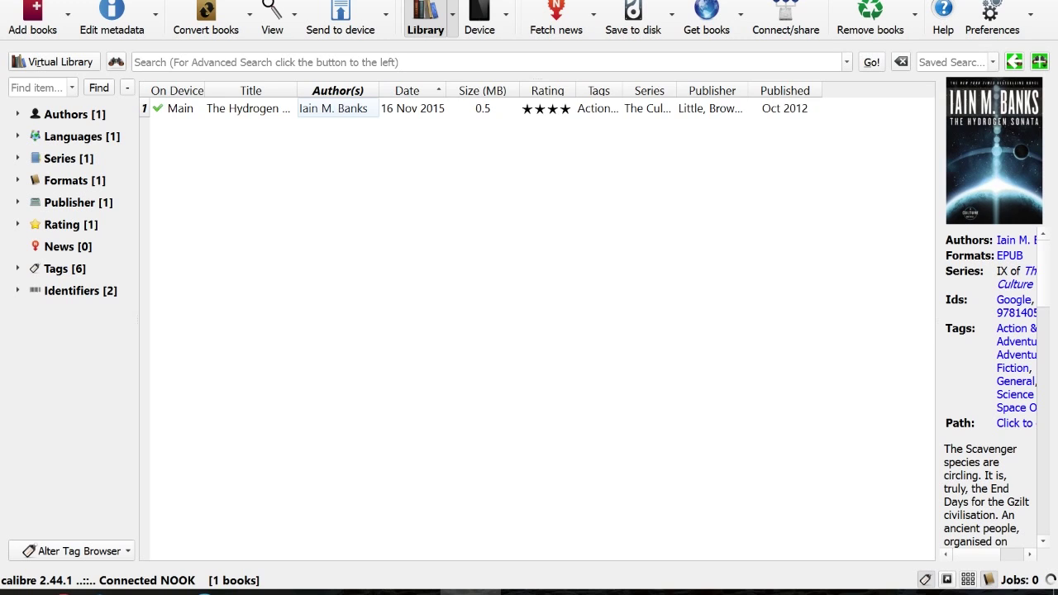
left_click(250, 108)
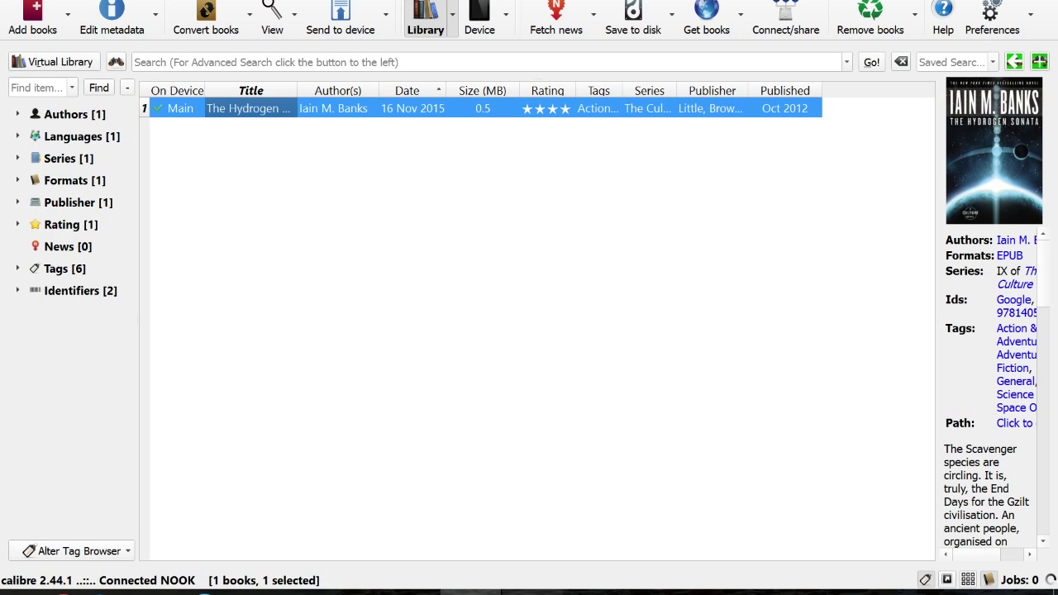
Switch to Dropbox in the browser and download "Nora Roberts - The Witness .mobi", saving the file to the computer
left_click(409, 592)
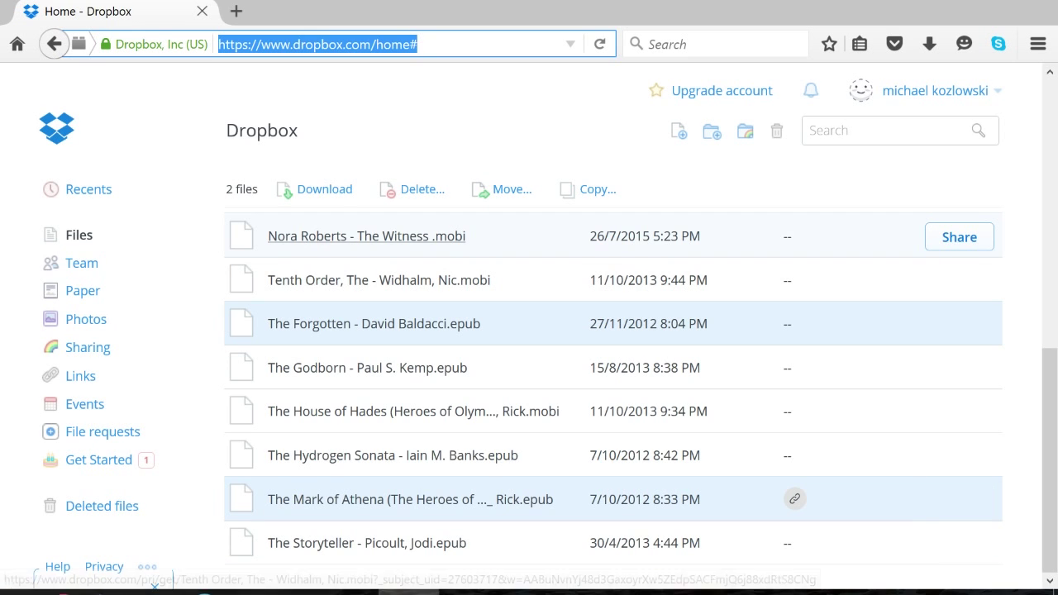
left_click(347, 237)
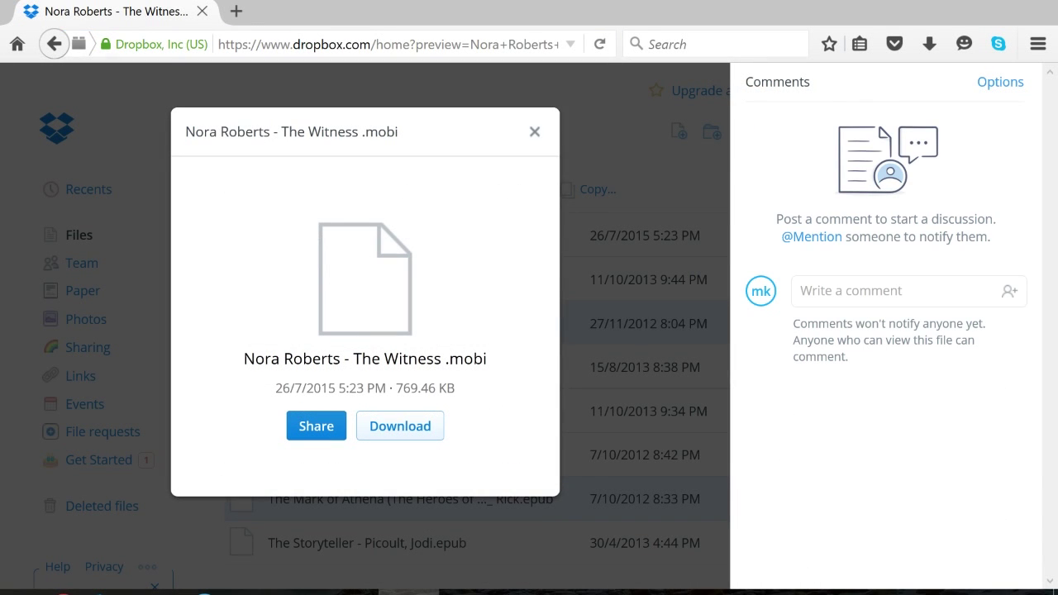
left_click(400, 426)
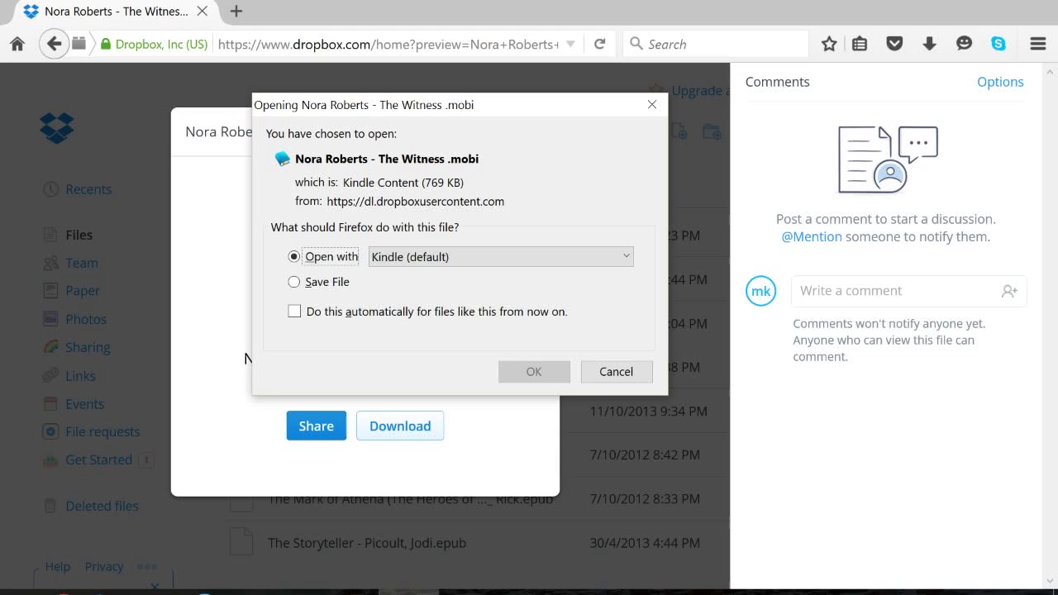
left_click(296, 282)
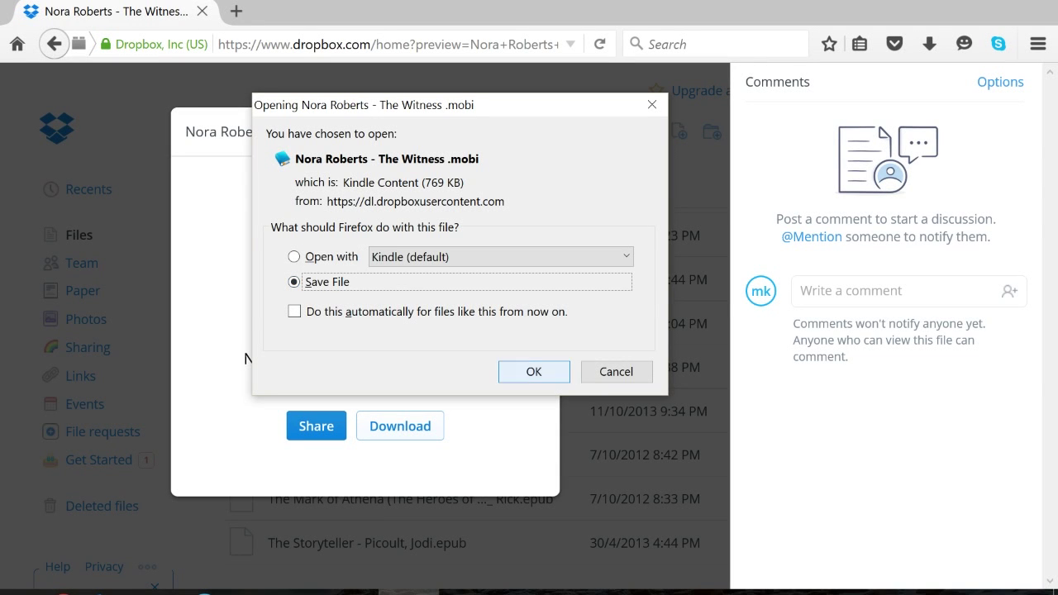
key("Return")
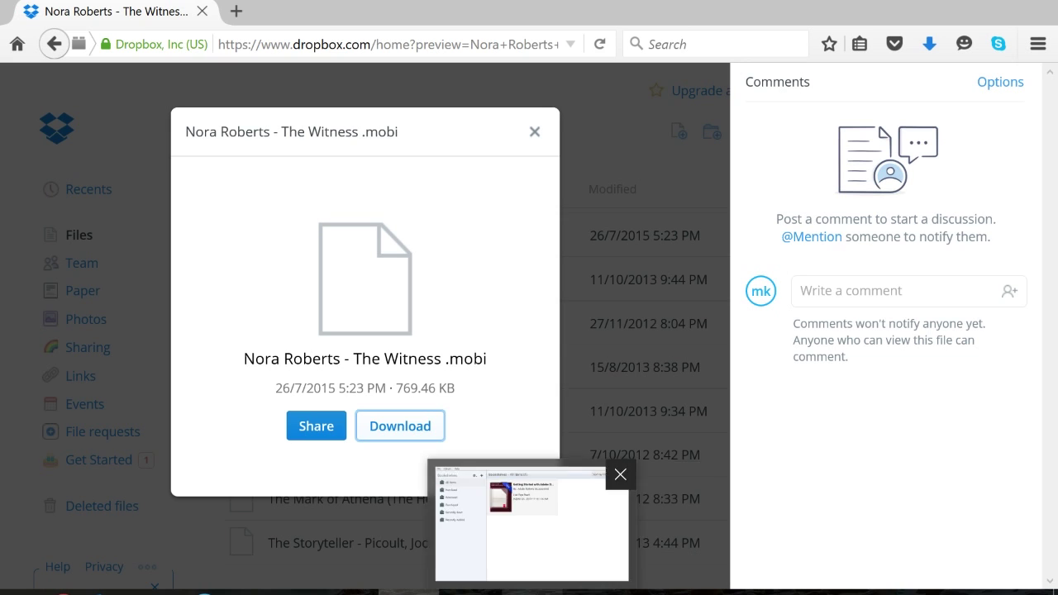
Switch to calibre and add the downloaded MOBI of The Witness from the Downloads folder to the library
left_click(470, 592)
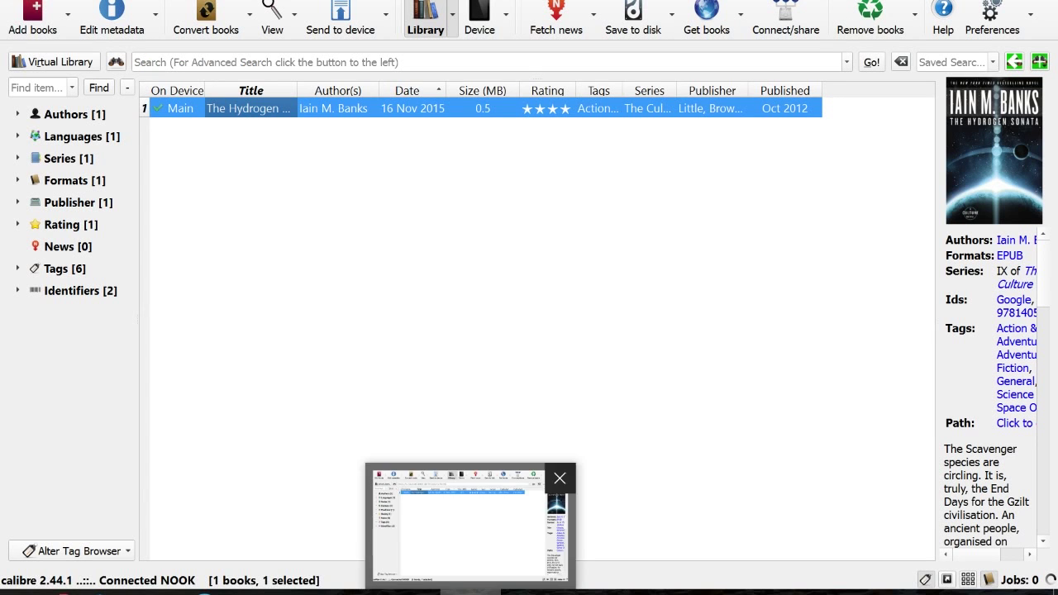
left_click(32, 16)
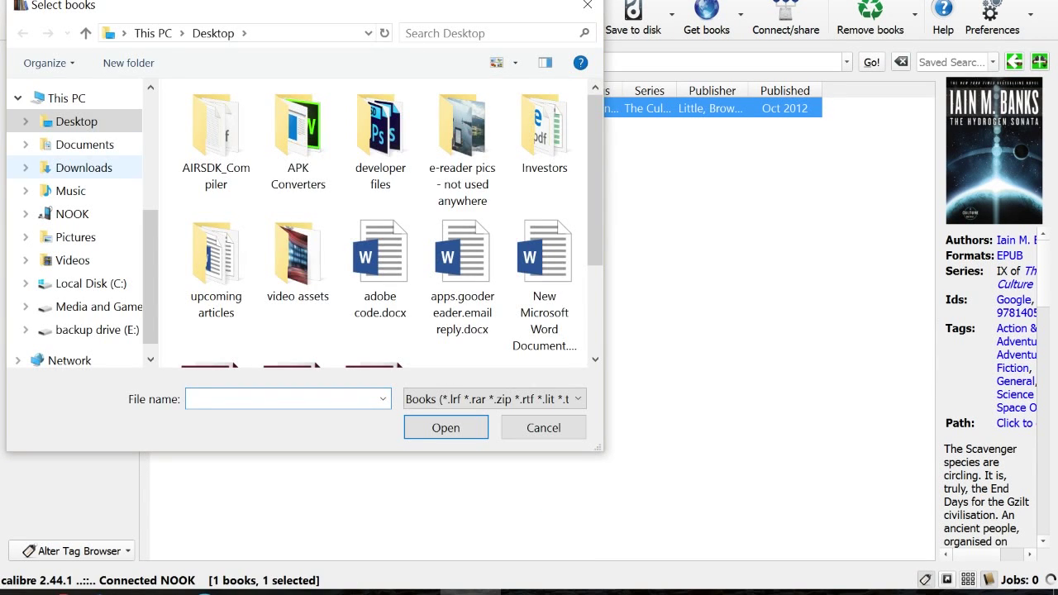
left_click(83, 167)
double_click(286, 122)
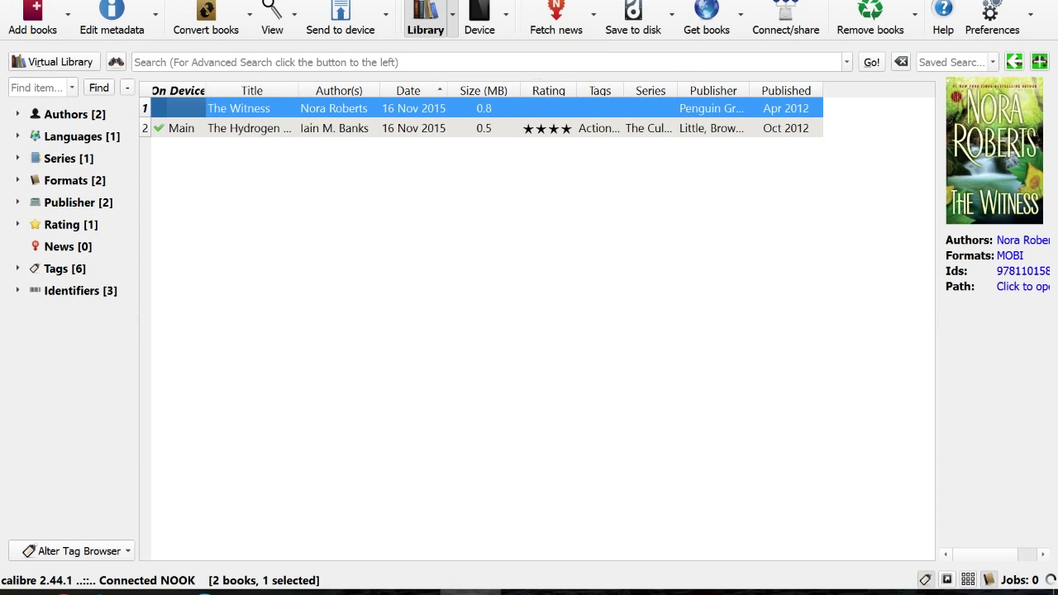
Remove The Hydrogen Sonata from the library only, leaving the copy on the device
left_click(248, 128)
right_click(269, 128)
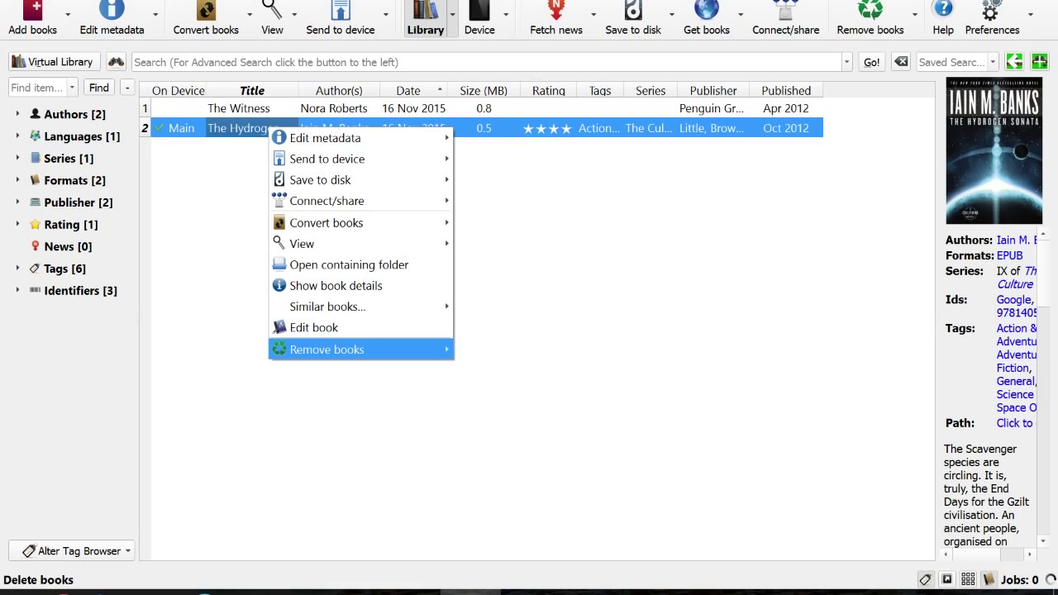
mouse_move(356, 349)
left_click(513, 350)
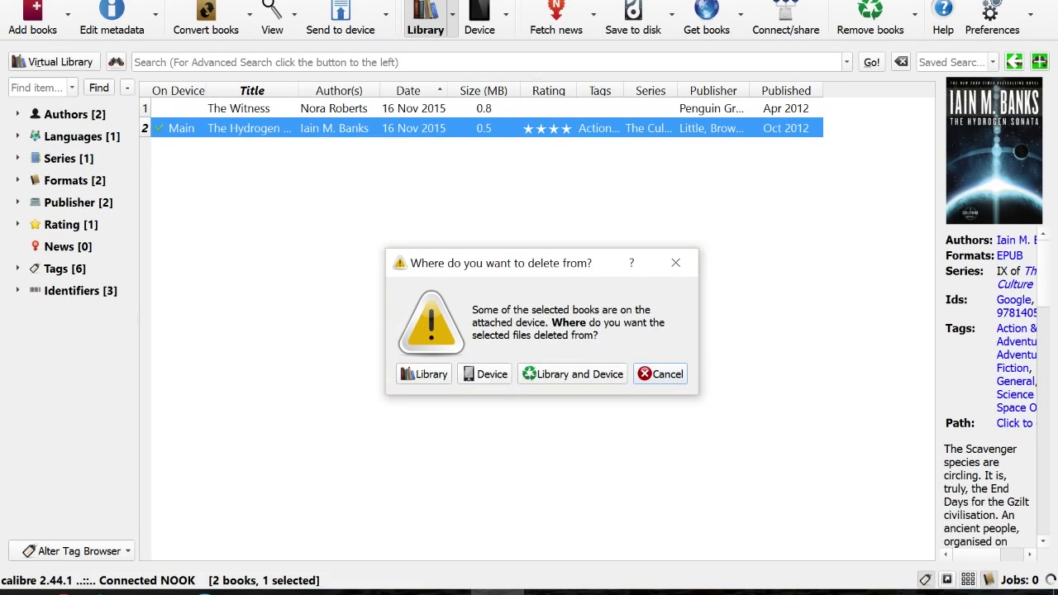
left_click(424, 375)
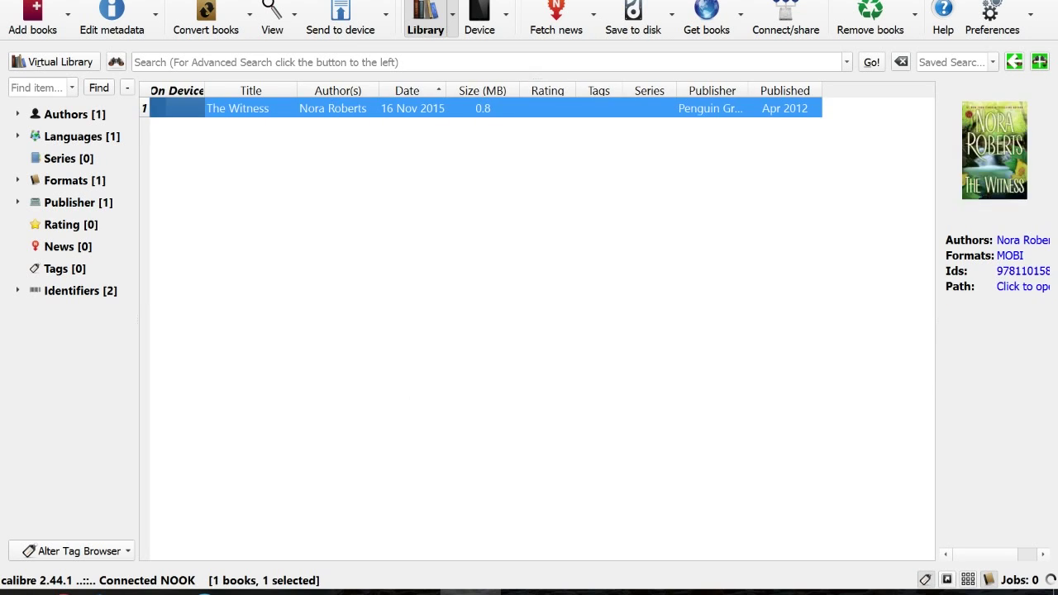
key("Return")
Open the individual conversion of The Witness and choose EPUB as the output format
right_click(339, 108)
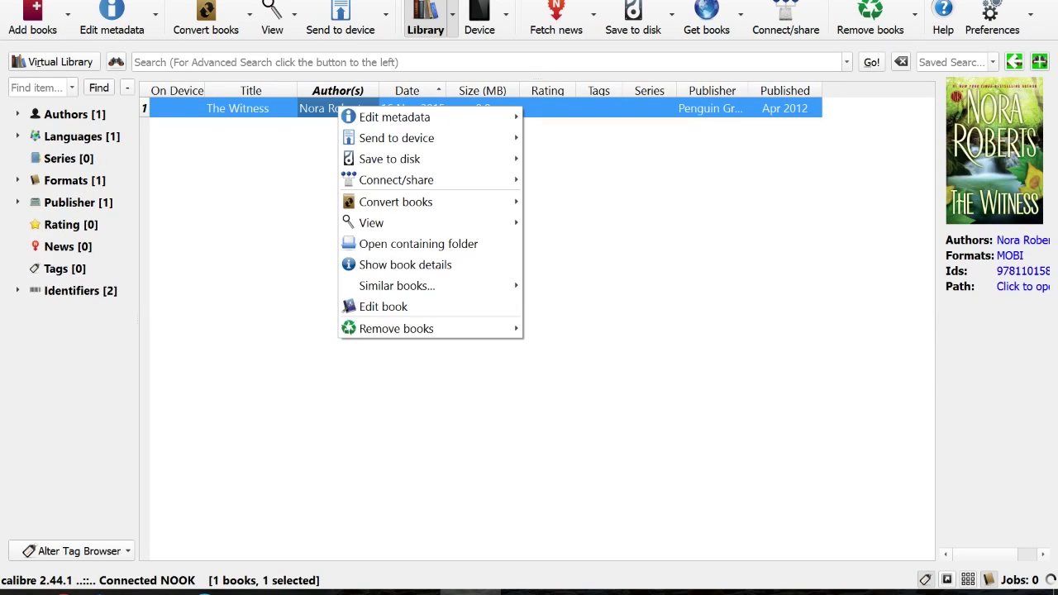
left_click(628, 240)
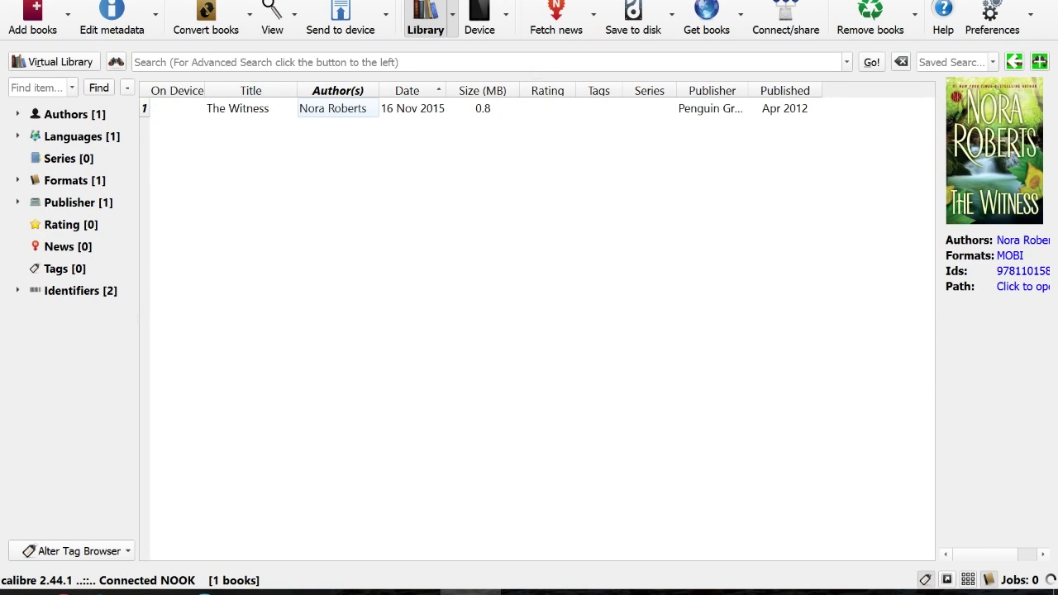
left_click(251, 109)
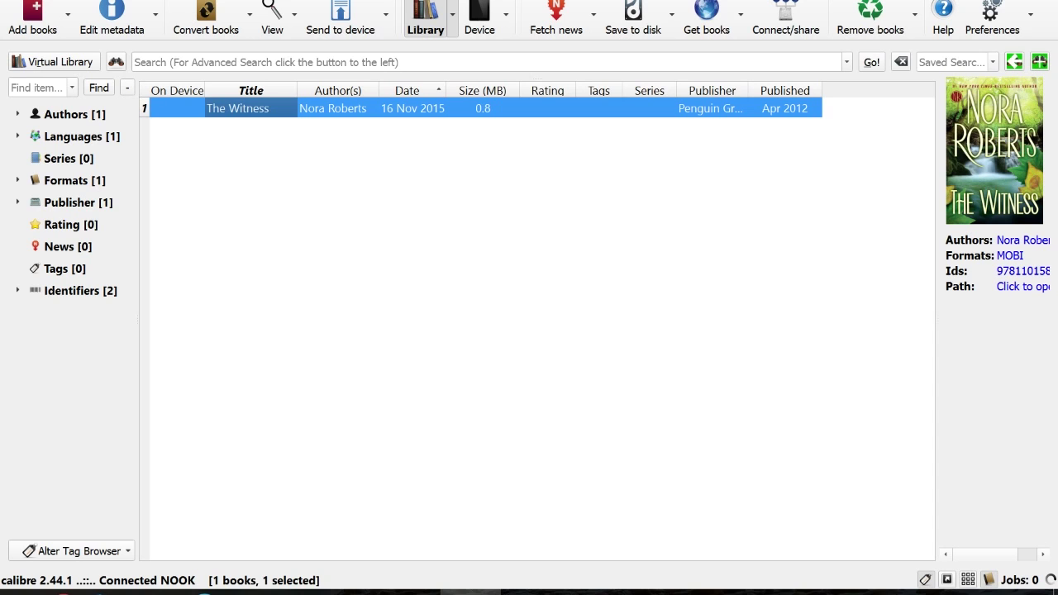
right_click(254, 112)
mouse_move(315, 124)
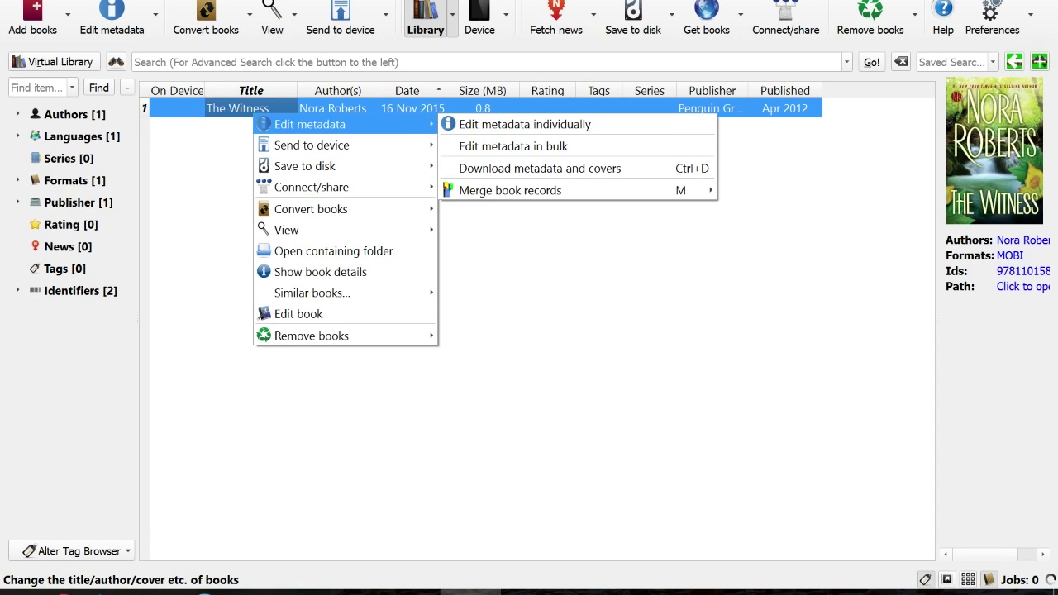
mouse_move(298, 230)
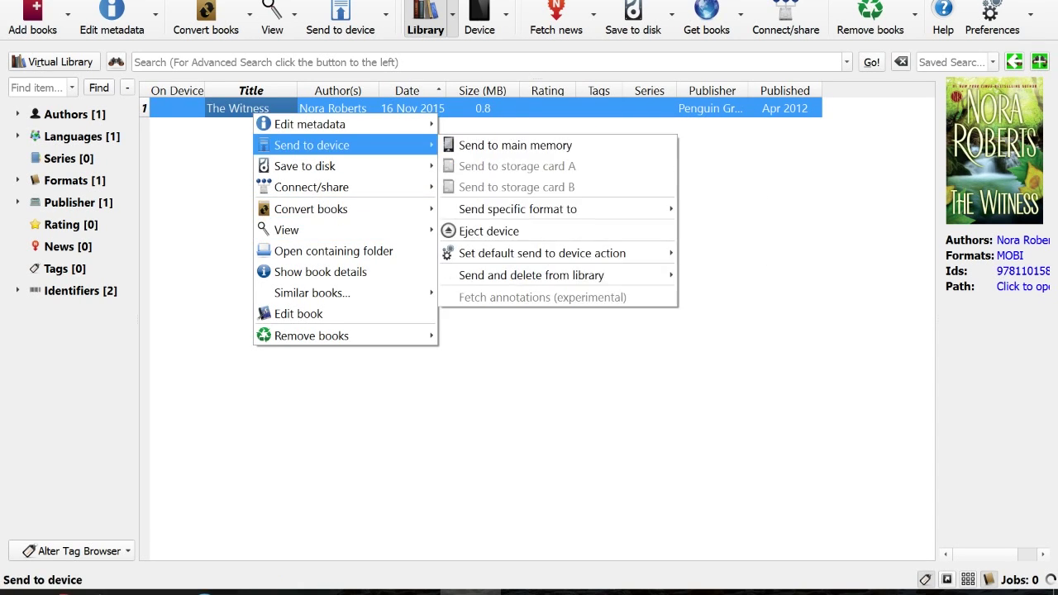
mouse_move(311, 209)
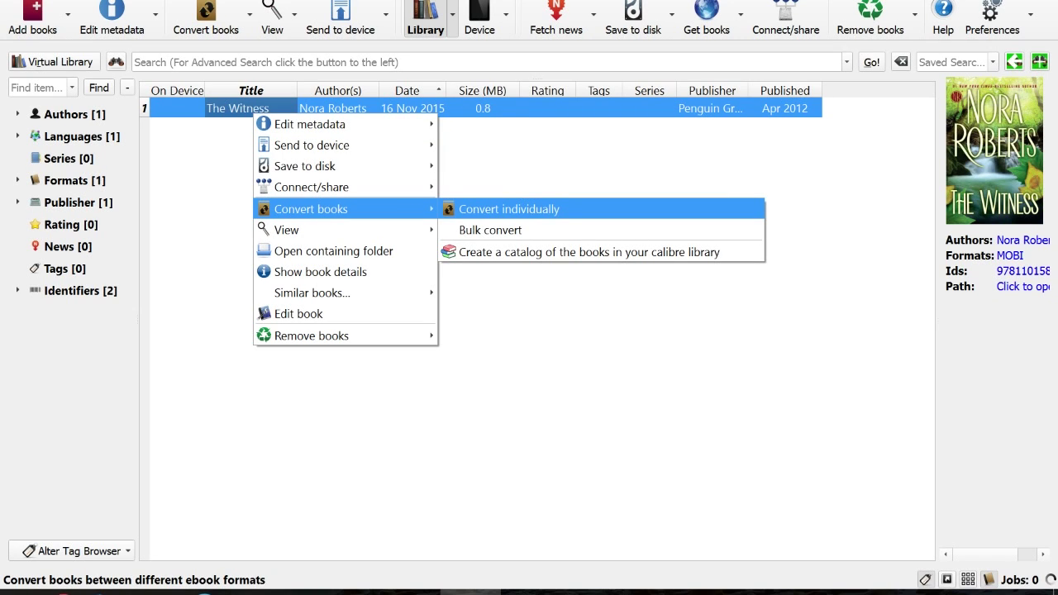
left_click(509, 210)
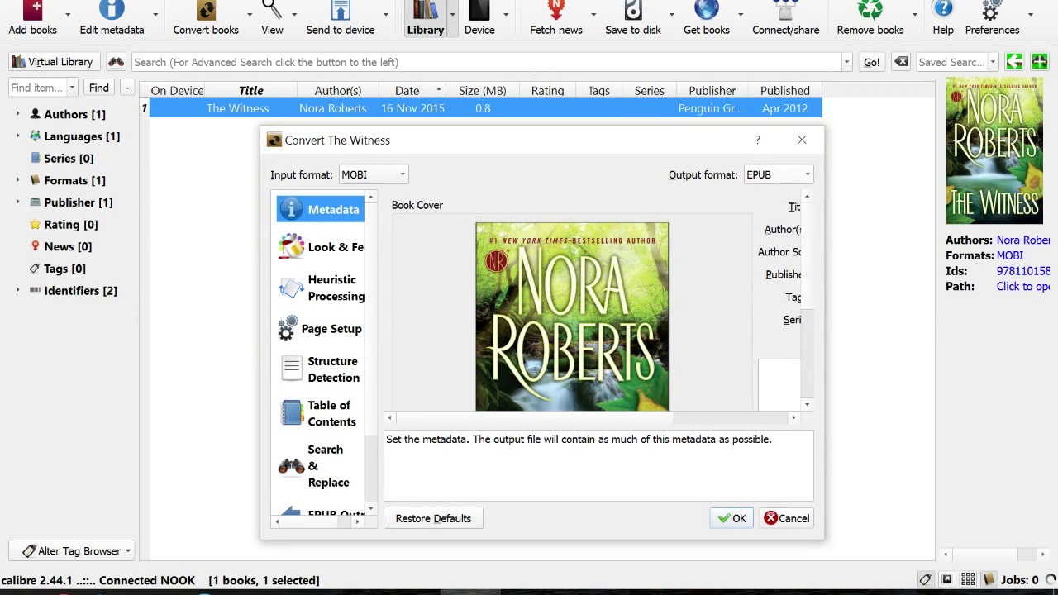
left_click(779, 174)
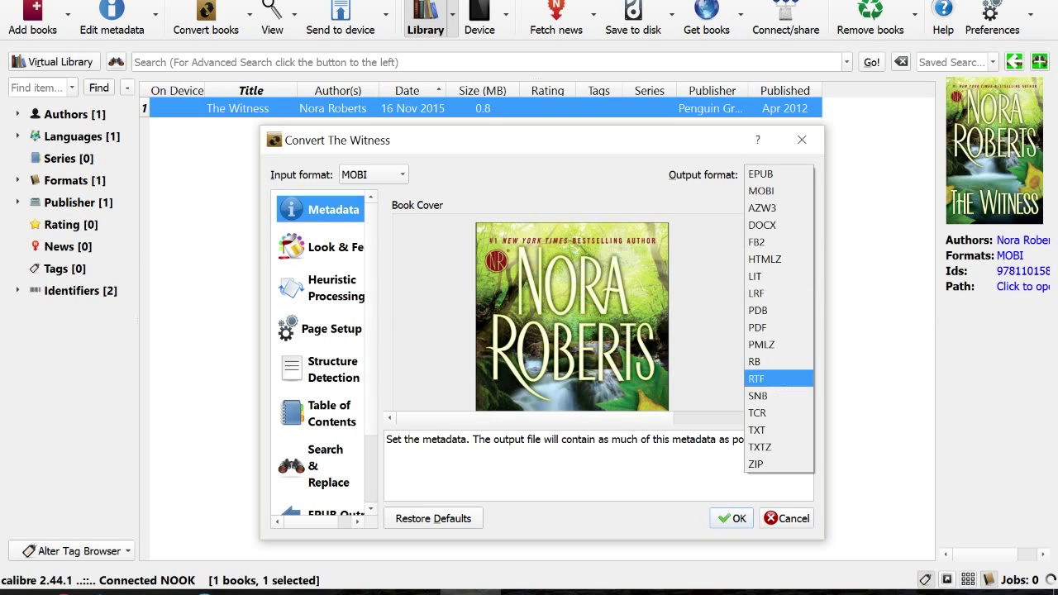
left_click(762, 174)
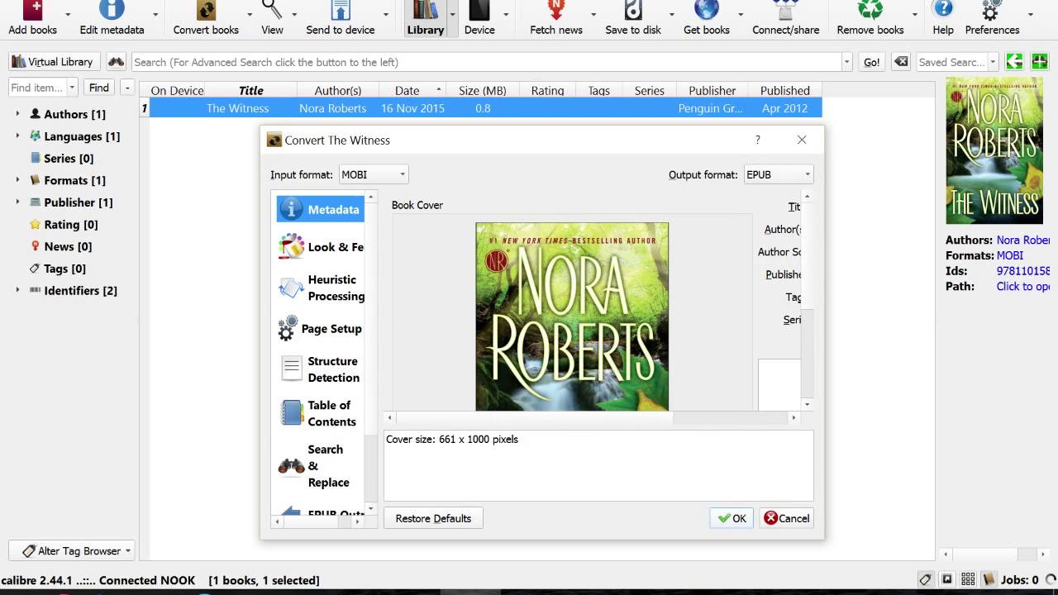
Examine the conversion option pages for The Witness, from the cover settings through Look & Feel and Page Setup to Search & Replace
scroll(571, 298, "down", 3)
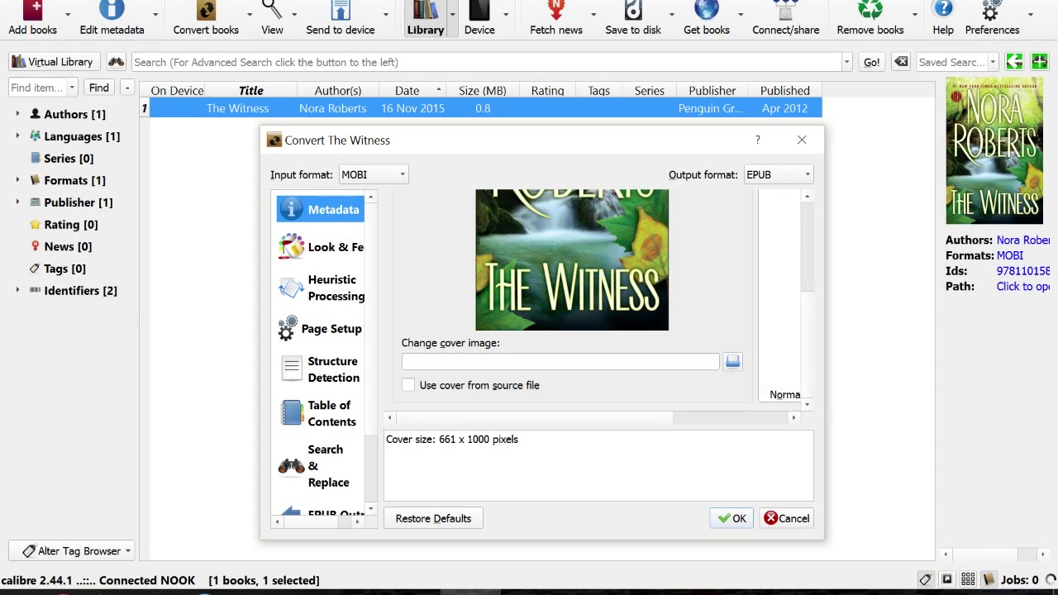
left_click(321, 247)
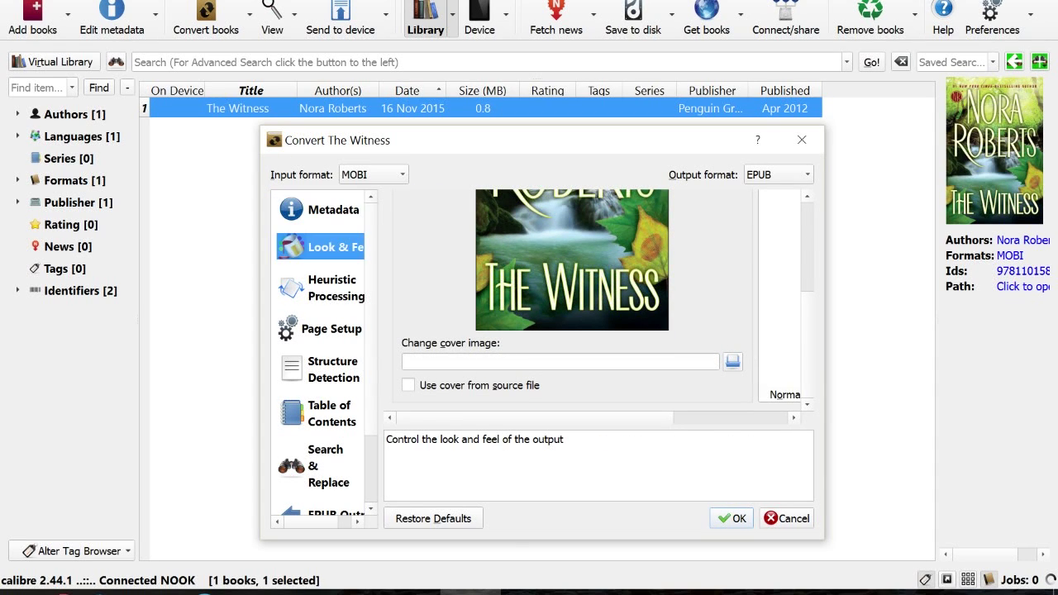
left_click(321, 288)
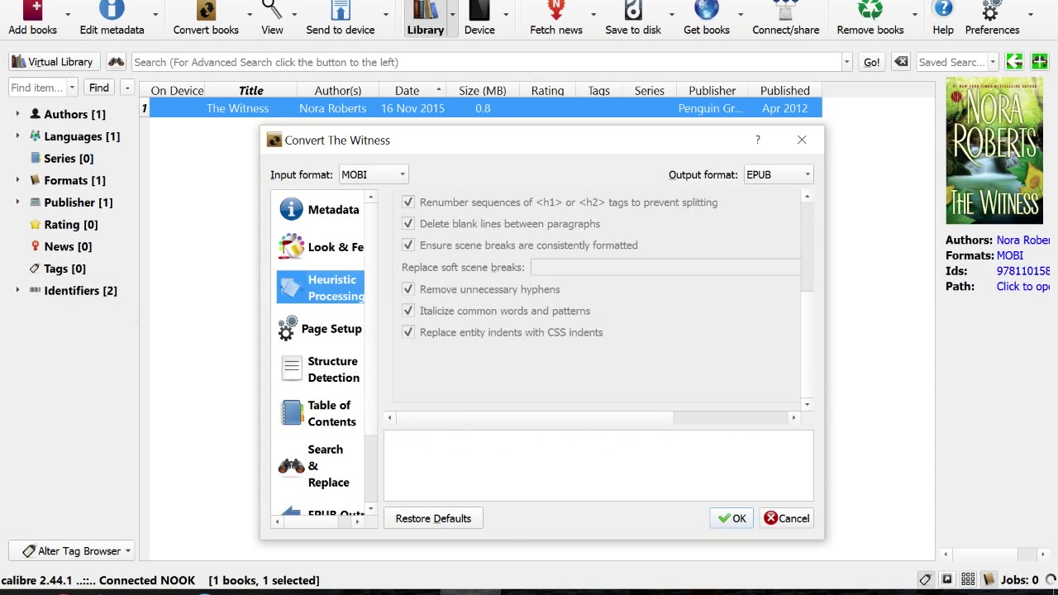
left_click(321, 329)
left_click(321, 370)
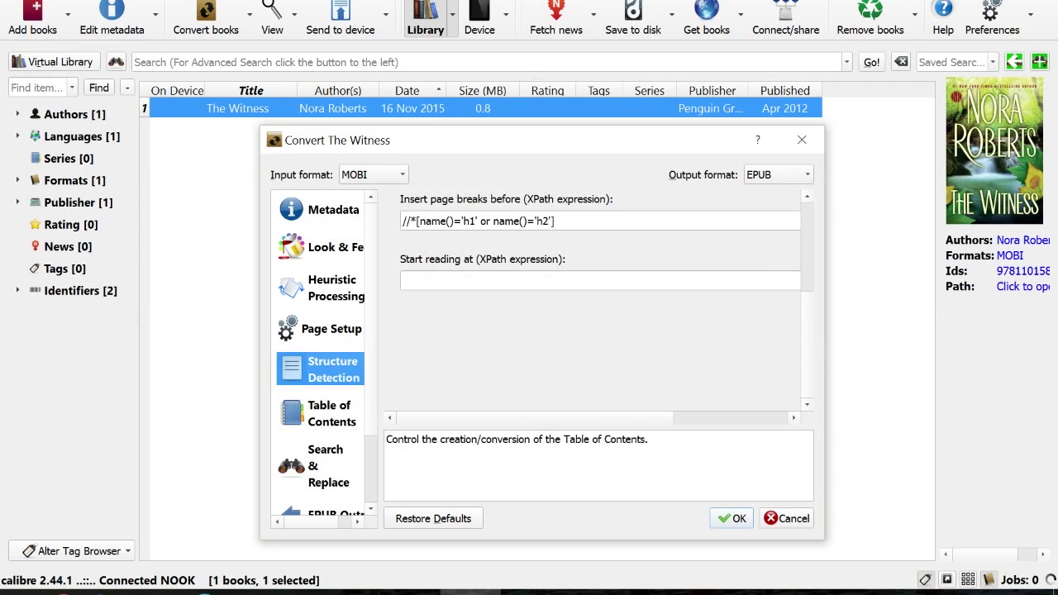
left_click(320, 413)
left_click(321, 467)
scroll(322, 439, "down", 2)
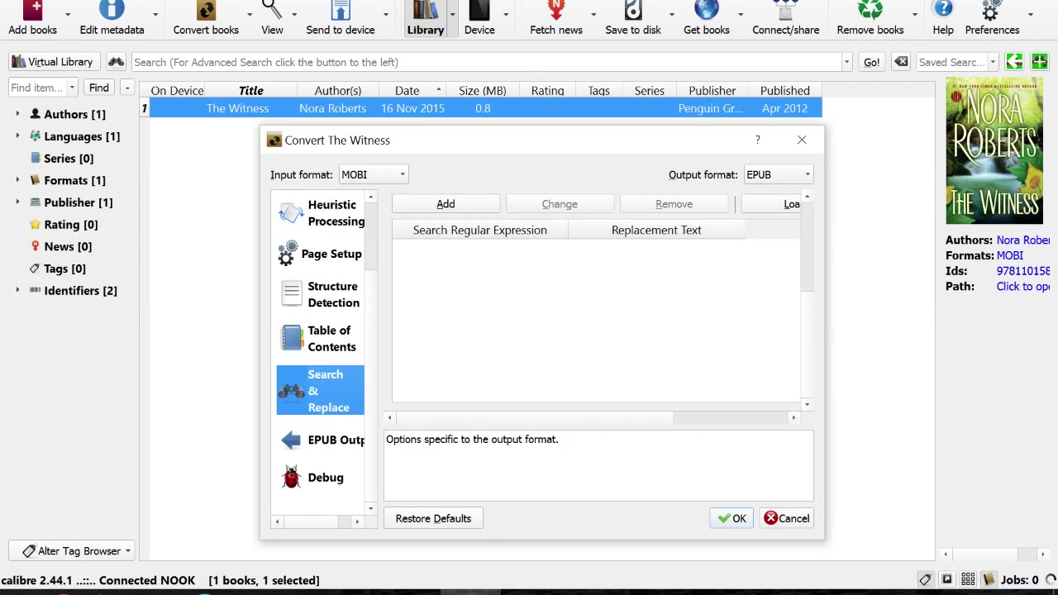
scroll(322, 414, "up", 2)
Review the book cover in the Metadata conversion settings and start converting The Witness from MOBI to EPUB
left_click(321, 210)
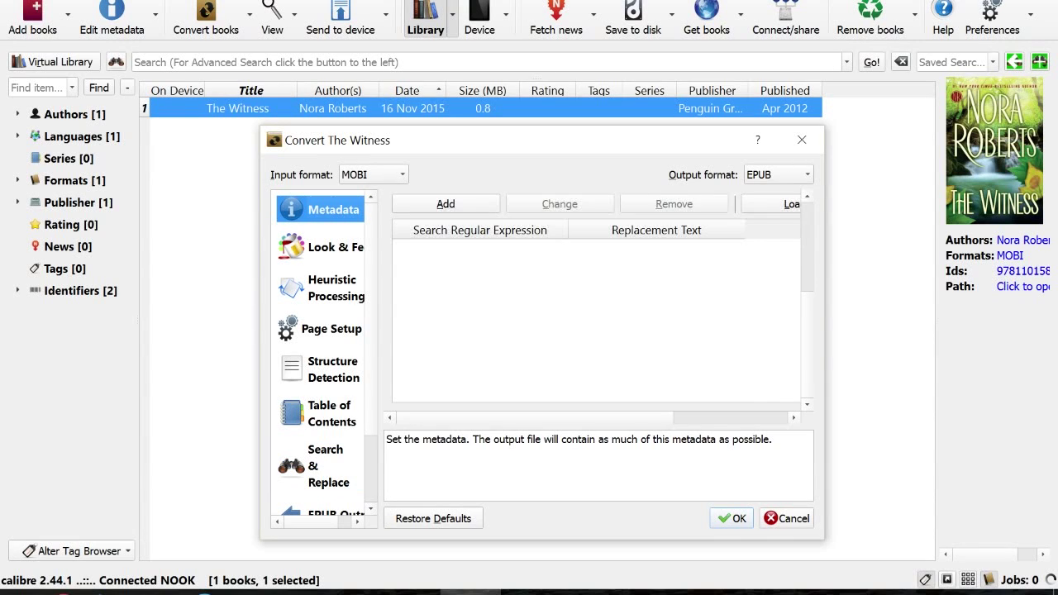
scroll(573, 306, "up", 3)
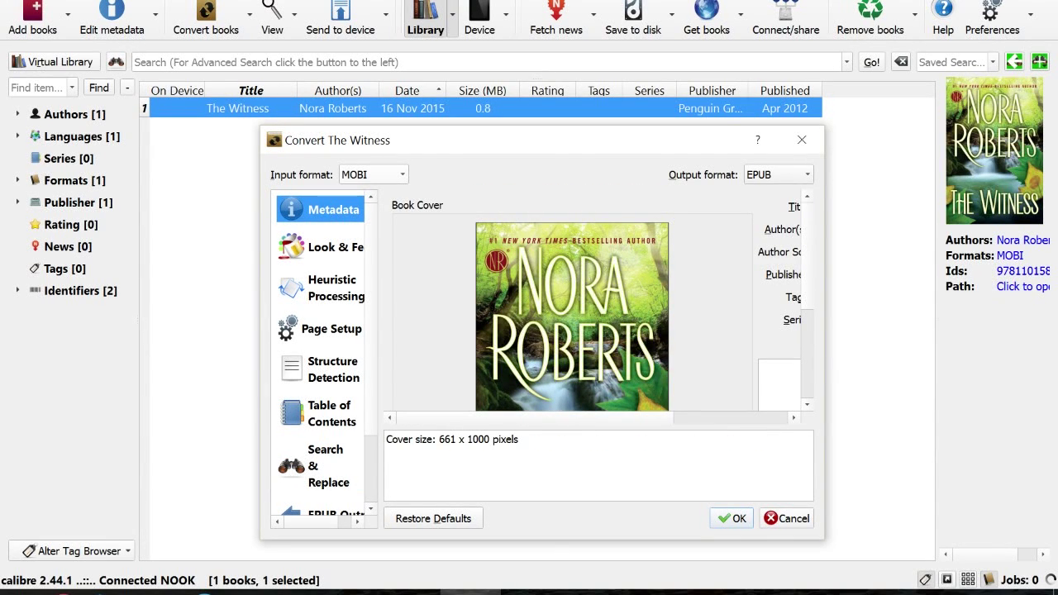
scroll(572, 306, "down", 4)
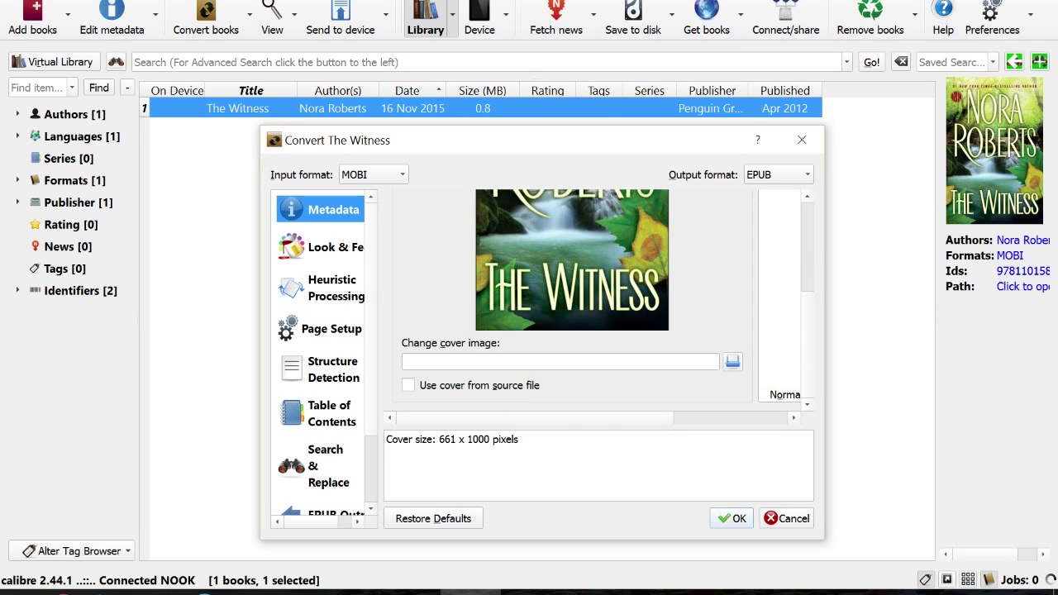
scroll(572, 306, "up", 2)
scroll(570, 306, "up", 2)
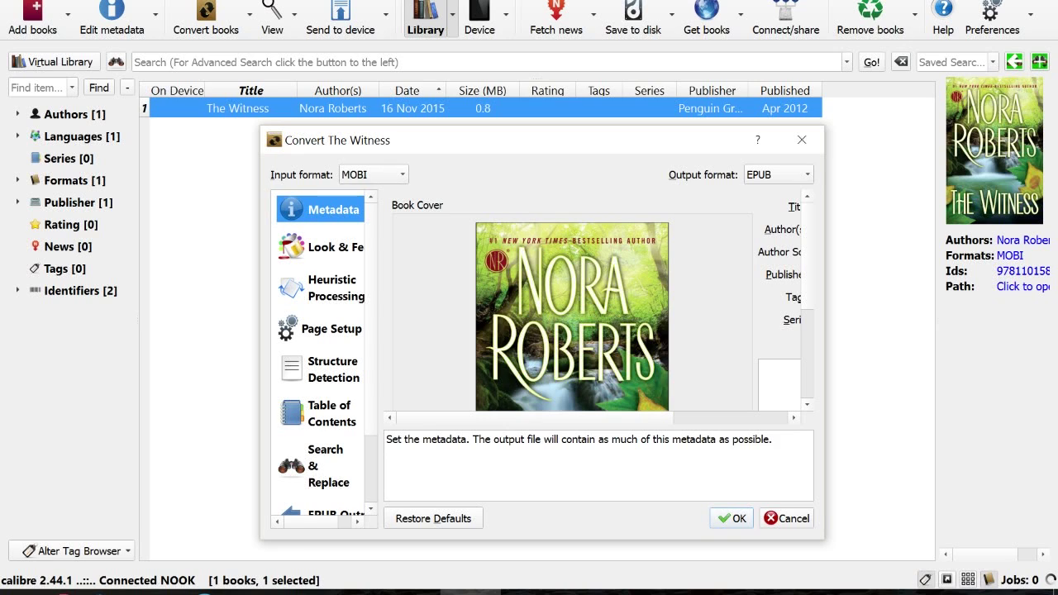
left_click(732, 519)
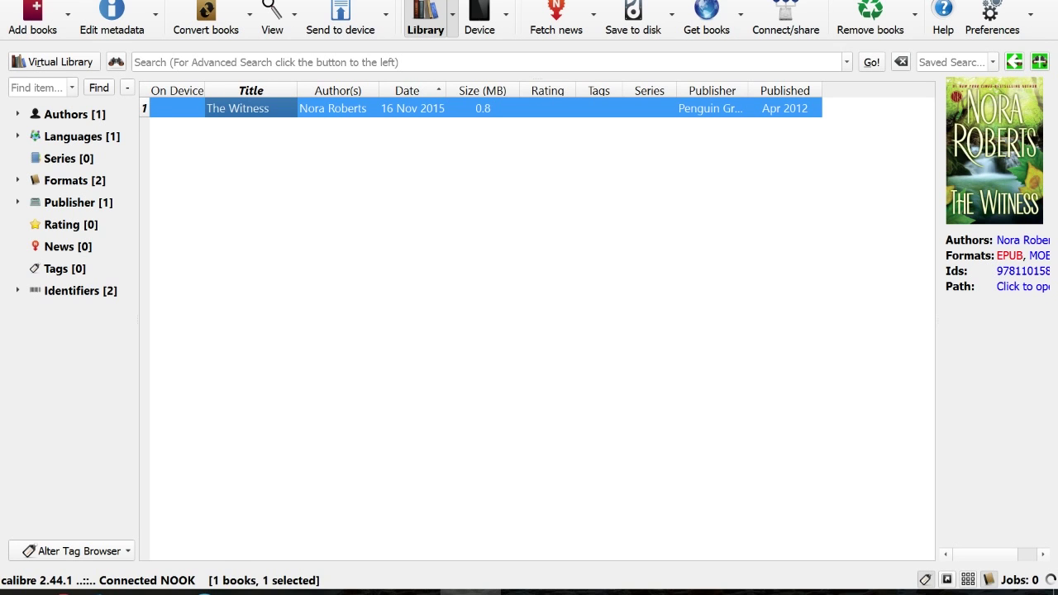
Open the EPUB version of The Witness in the e-book viewer, page through its text to check the formatting, and close the viewer
left_click(1009, 255)
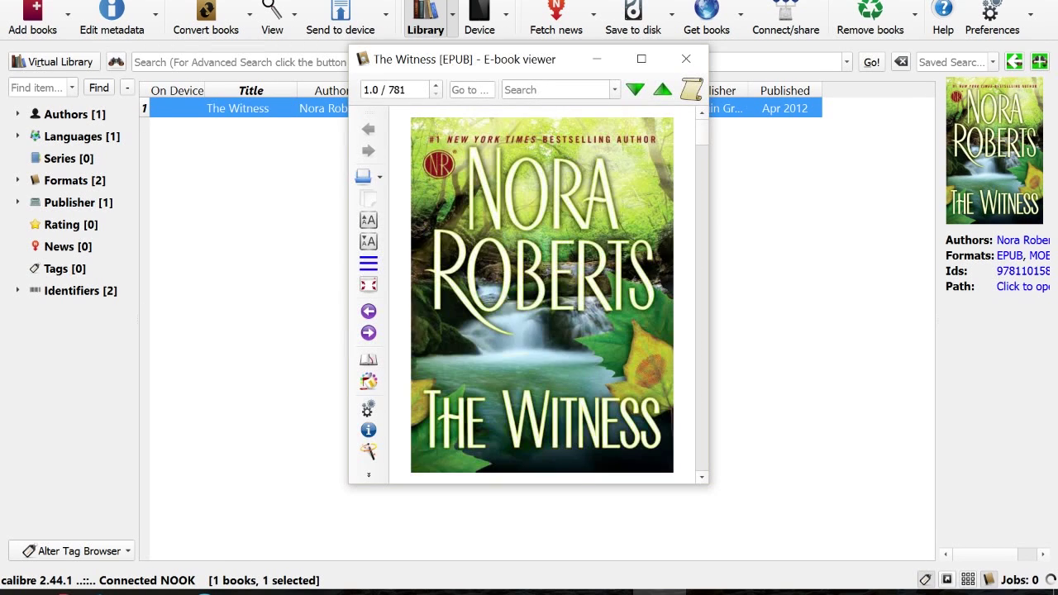
scroll(542, 295, "down", 15)
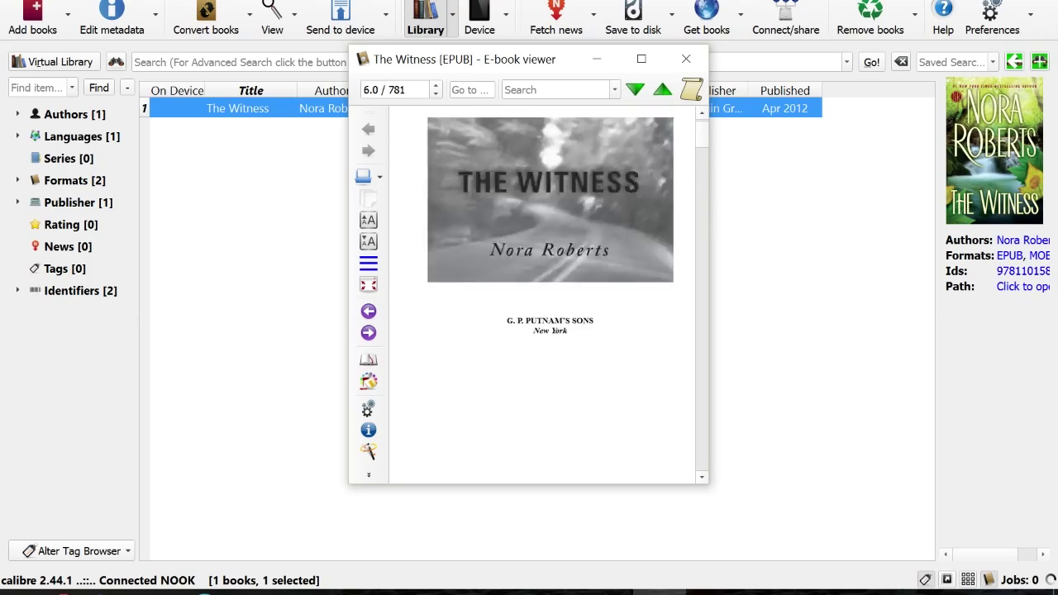
scroll(542, 295, "down", 15)
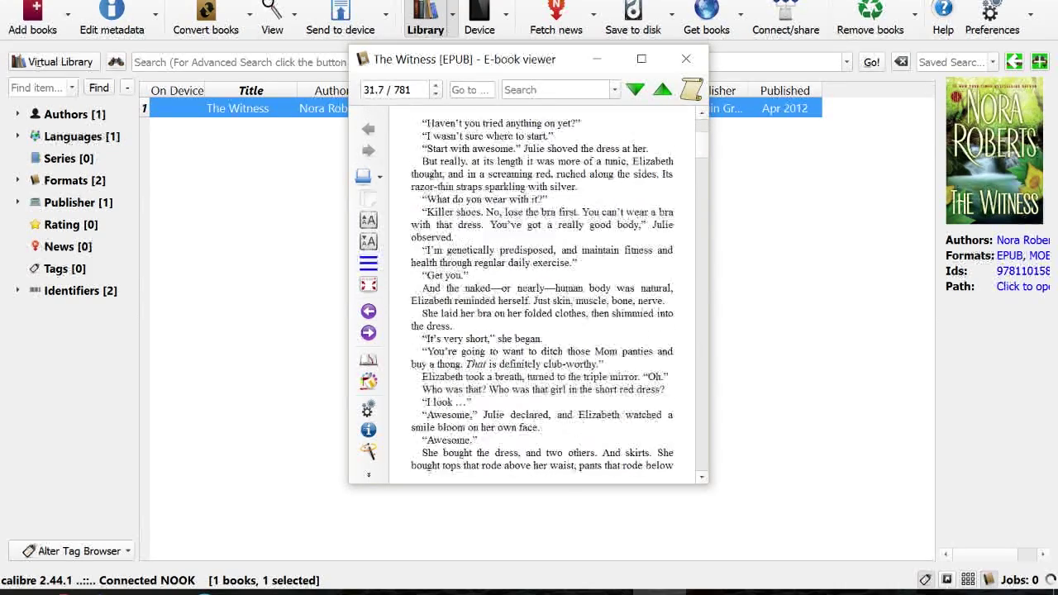
scroll(542, 296, "down", 12)
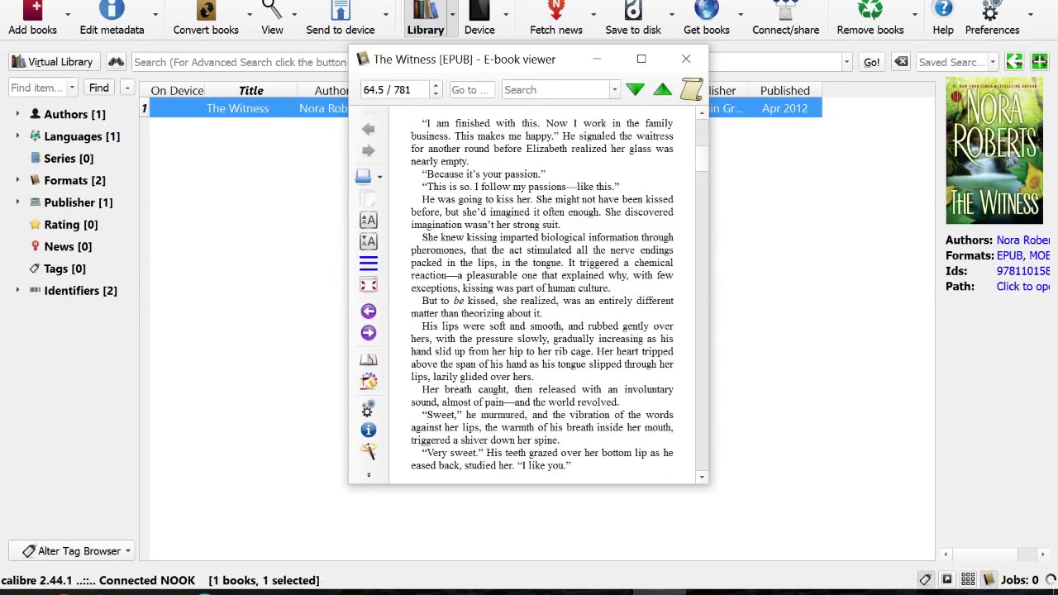
scroll(542, 295, "down", 9)
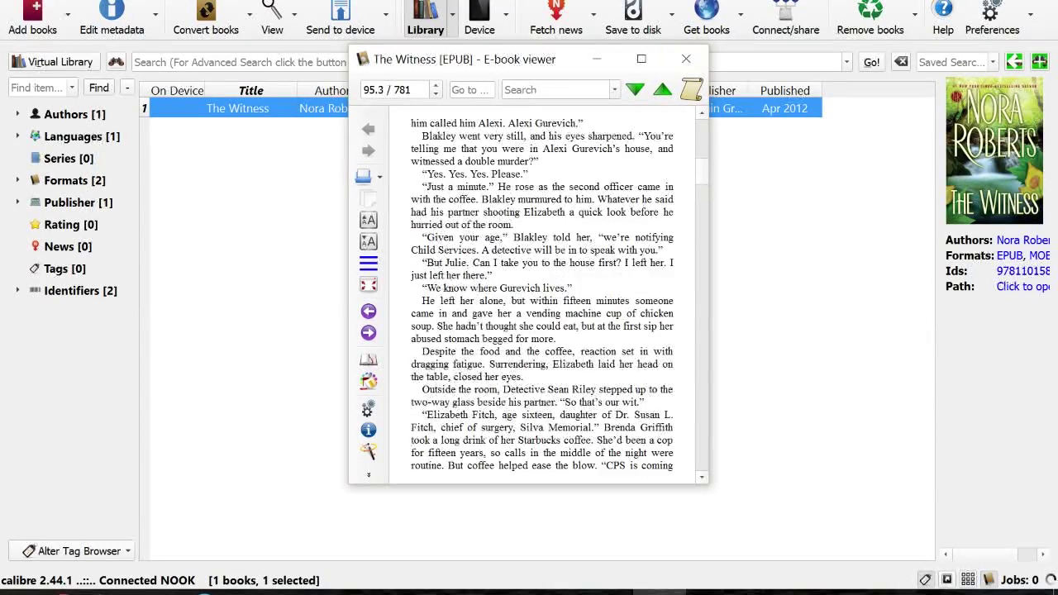
scroll(542, 296, "down", 9)
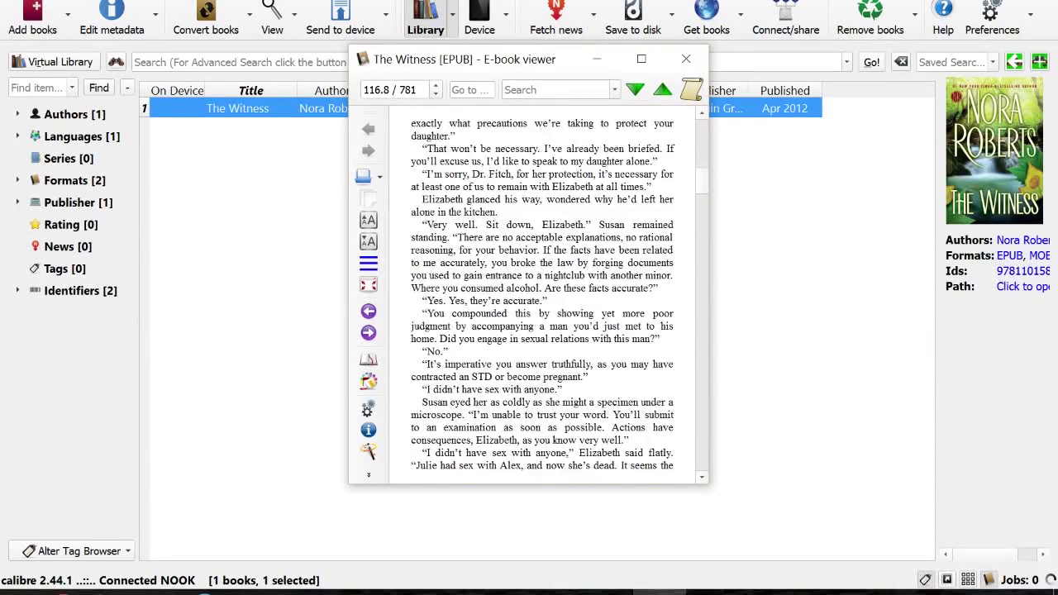
scroll(541, 295, "down", 9)
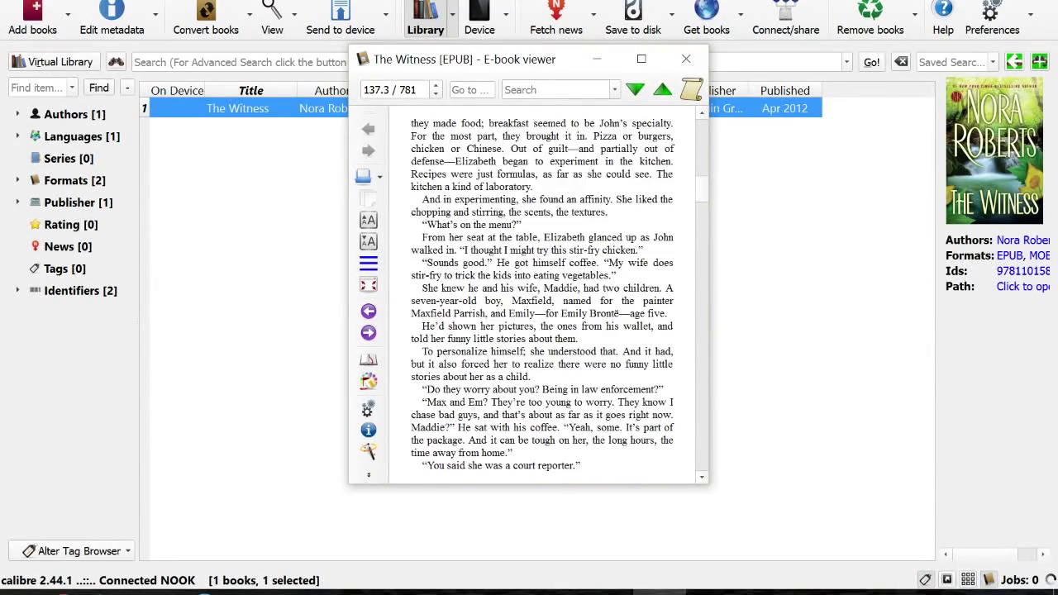
scroll(542, 296, "down", 6)
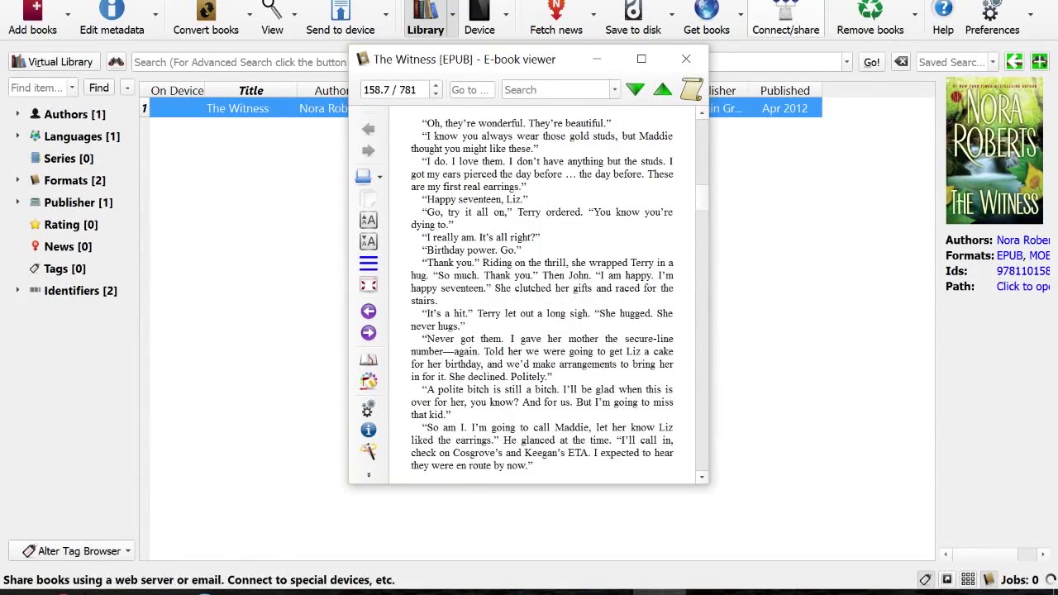
left_click(686, 58)
right_click(319, 101)
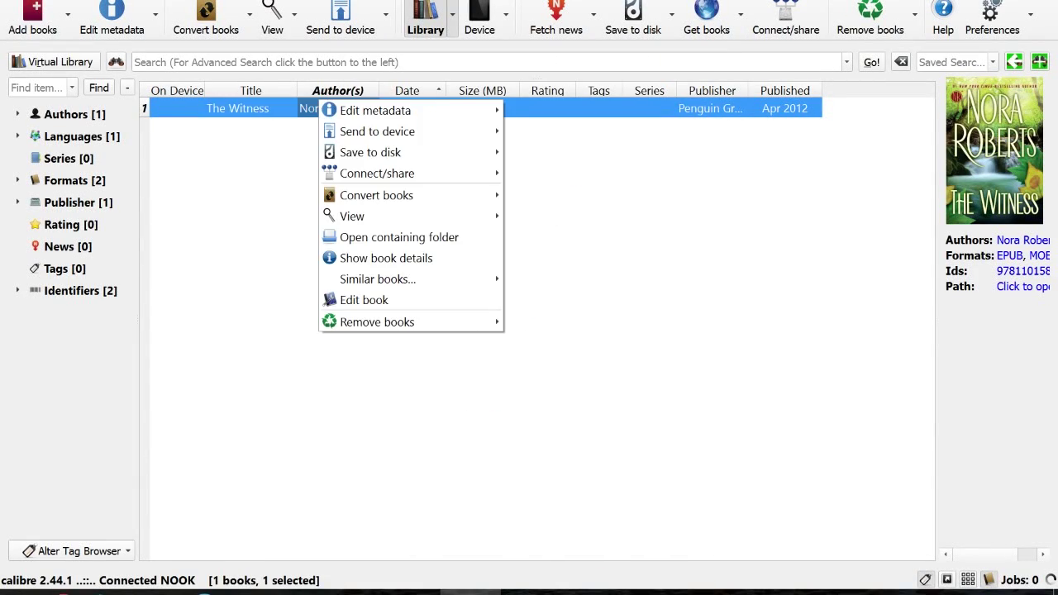
left_click(251, 108)
key("F2")
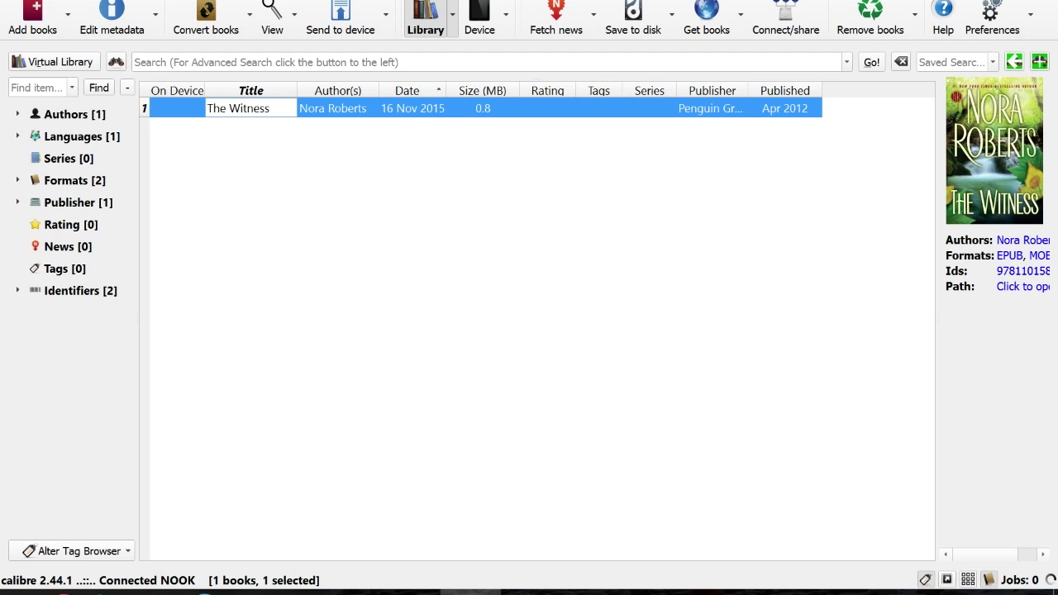
key("Escape")
right_click(281, 110)
key("Escape")
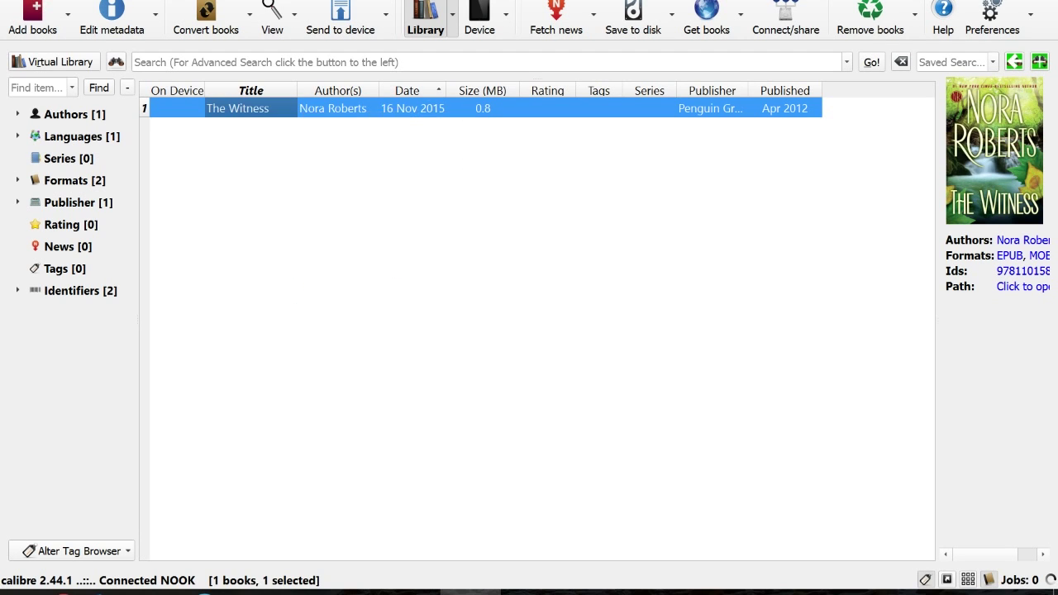
Send The Witness to the main memory of the connected Nook
right_click(229, 111)
mouse_move(297, 143)
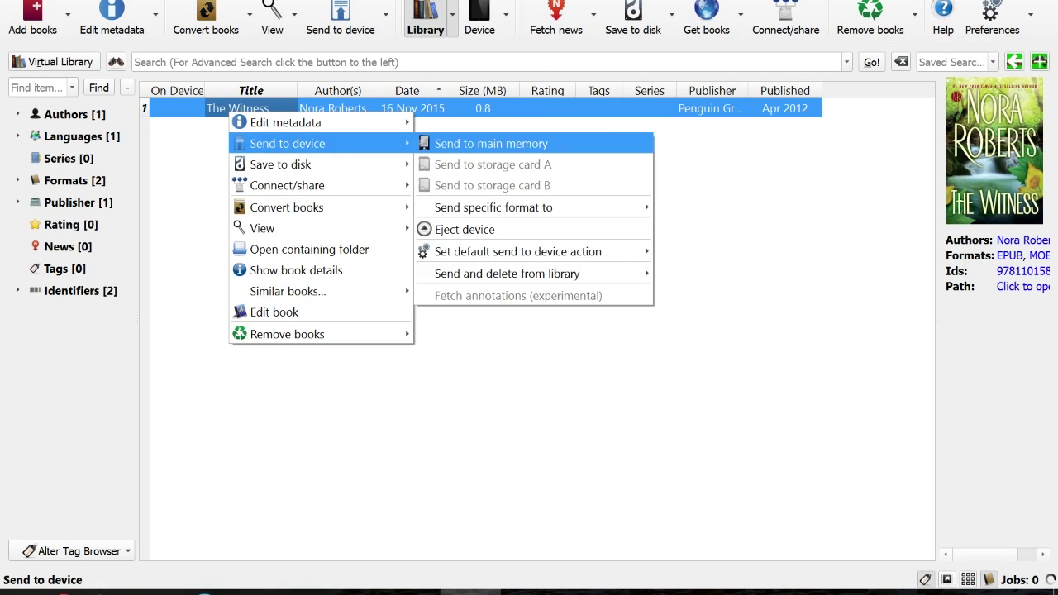
left_click(491, 143)
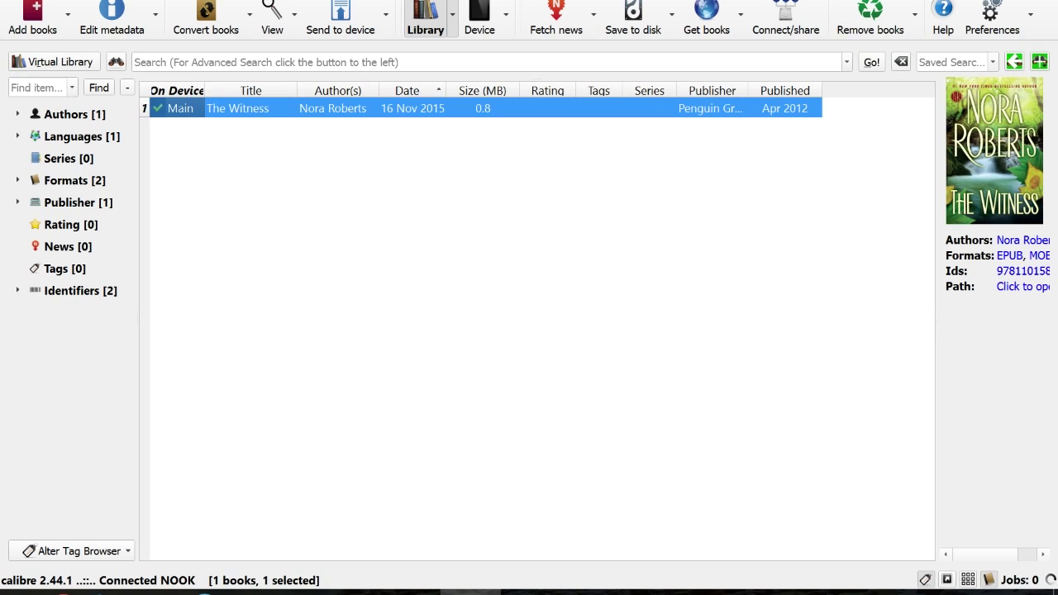
Check the entry for The Witness in the device's book list and return to the library list
left_click(479, 16)
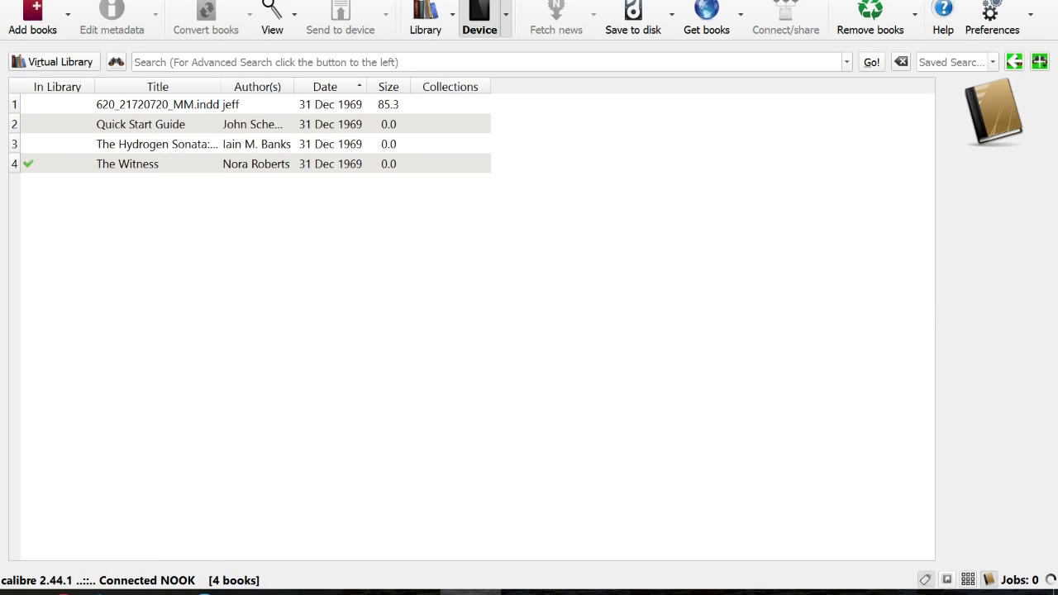
left_click(169, 164)
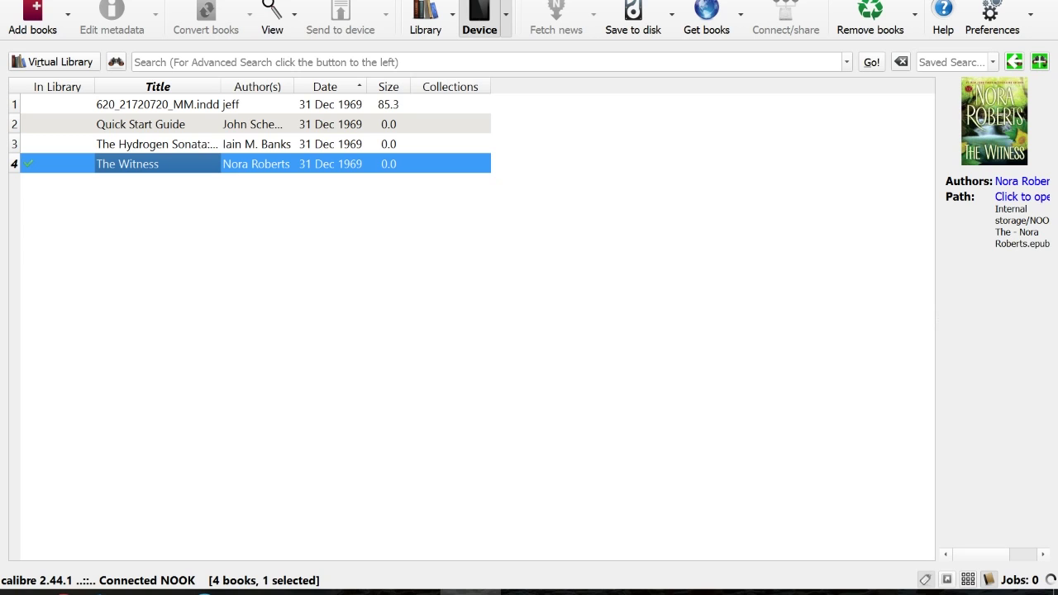
left_click(426, 18)
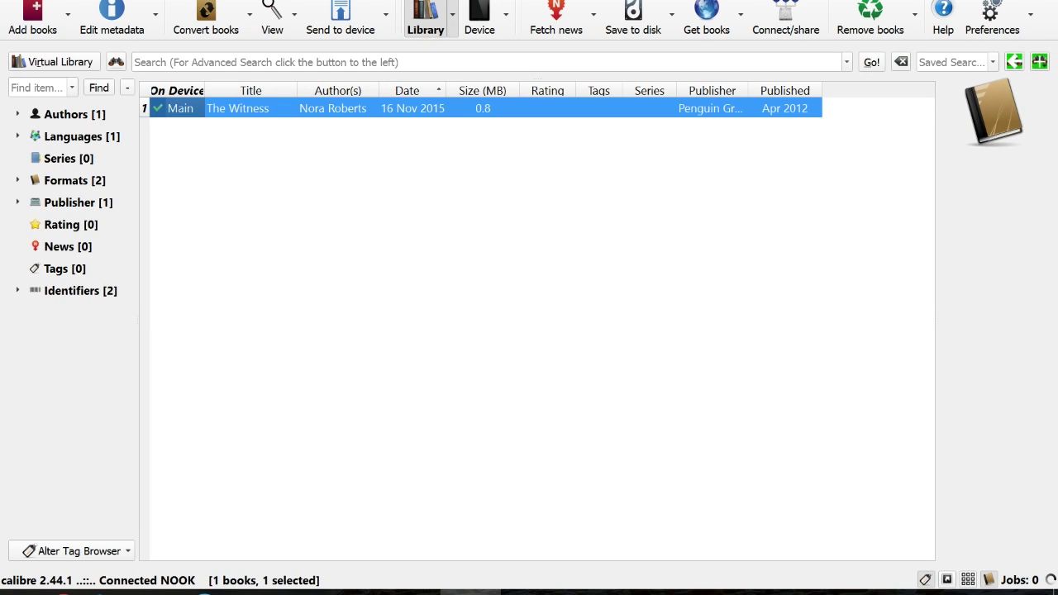
Bring up Adobe Digital Editions, and in File Explorer open the NOOK folder on the Nook's internal storage
left_click(532, 593)
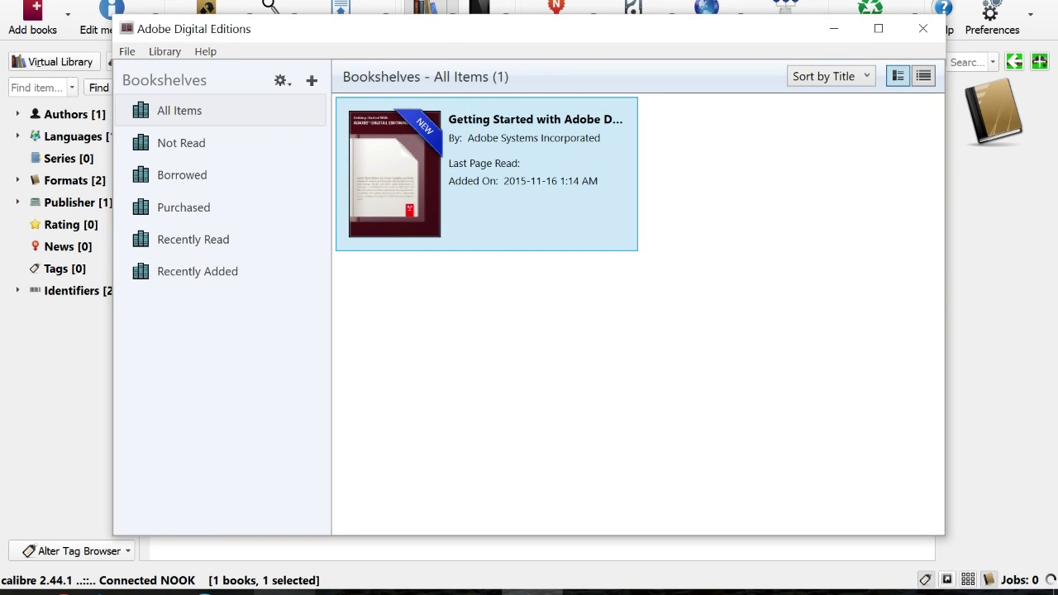
left_click(656, 593)
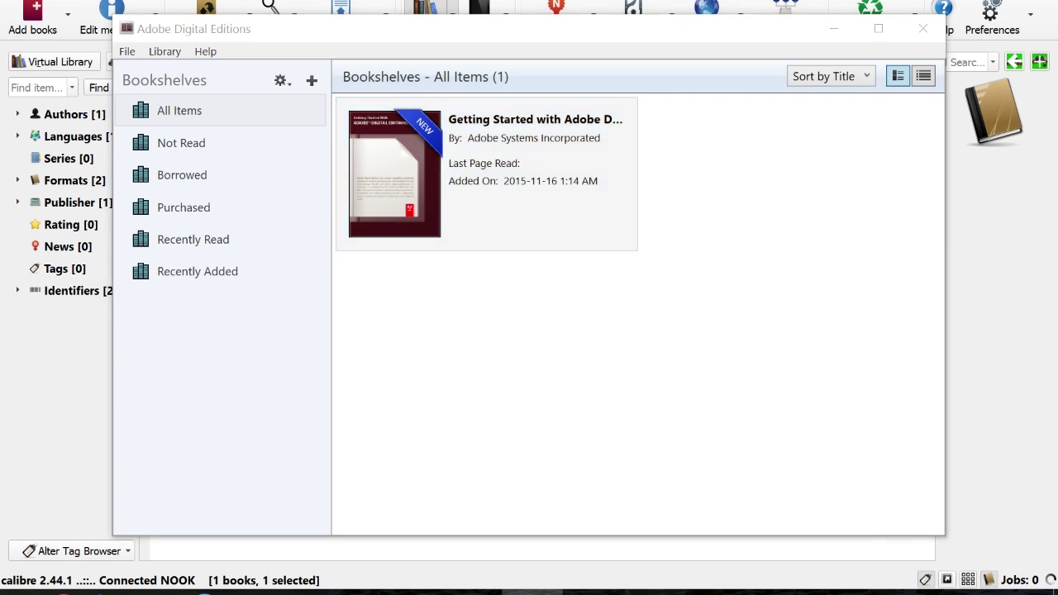
left_click(193, 358)
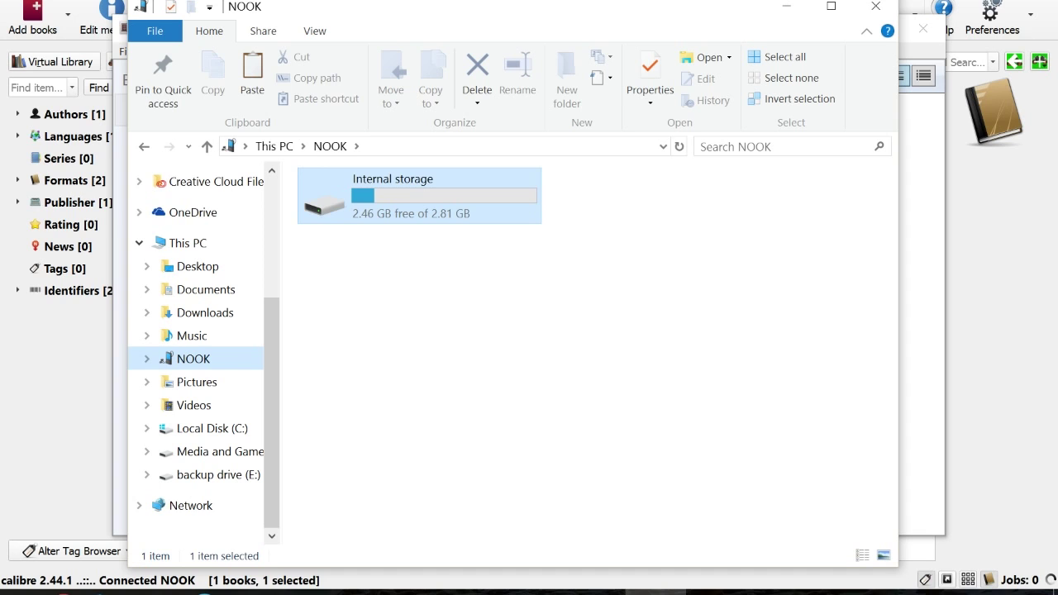
key("Return")
key("Return")
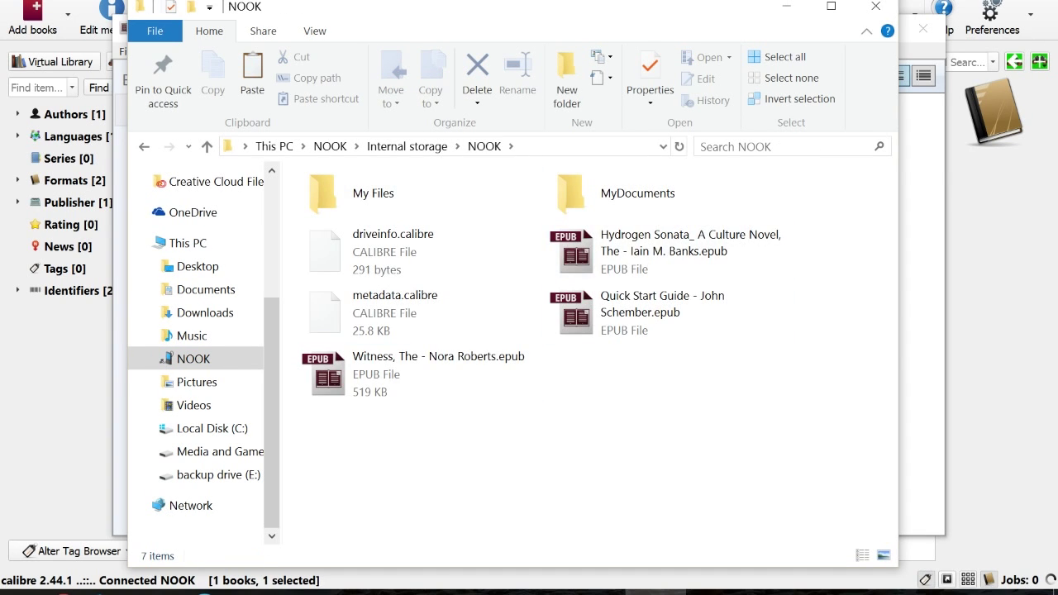
Look inside the My Files and MyDocuments folders on the Nook and return to the NOOK folder
left_click_drag(376, 463, 763, 251)
double_click(372, 192)
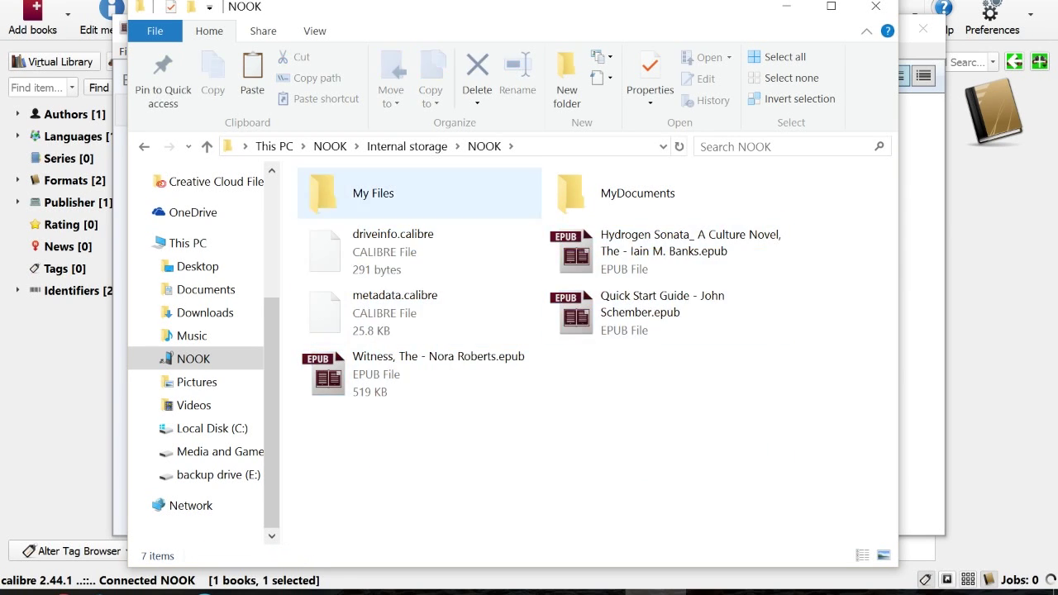
key("alt+Left")
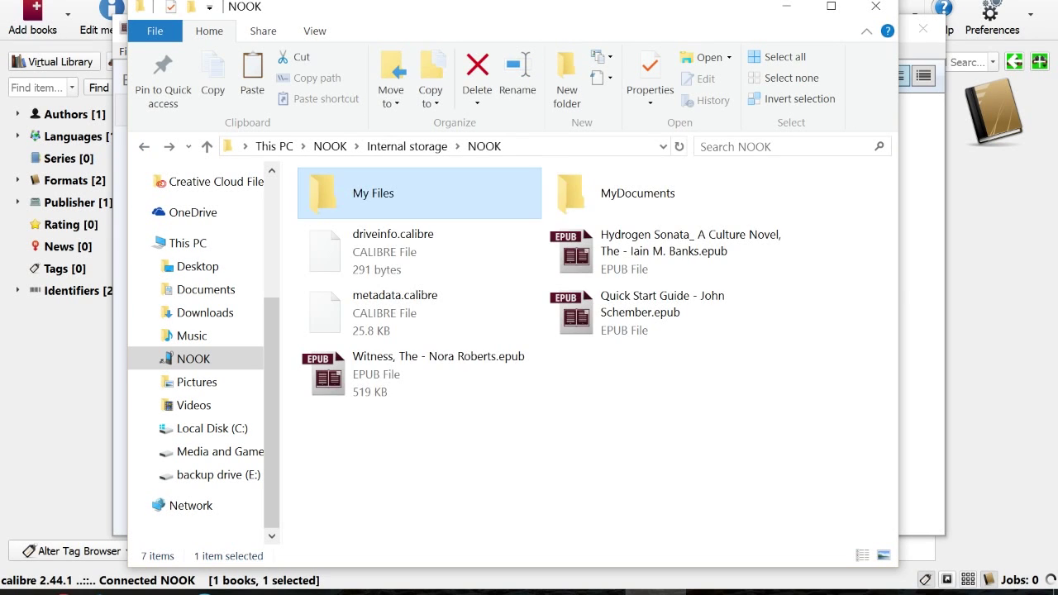
double_click(628, 187)
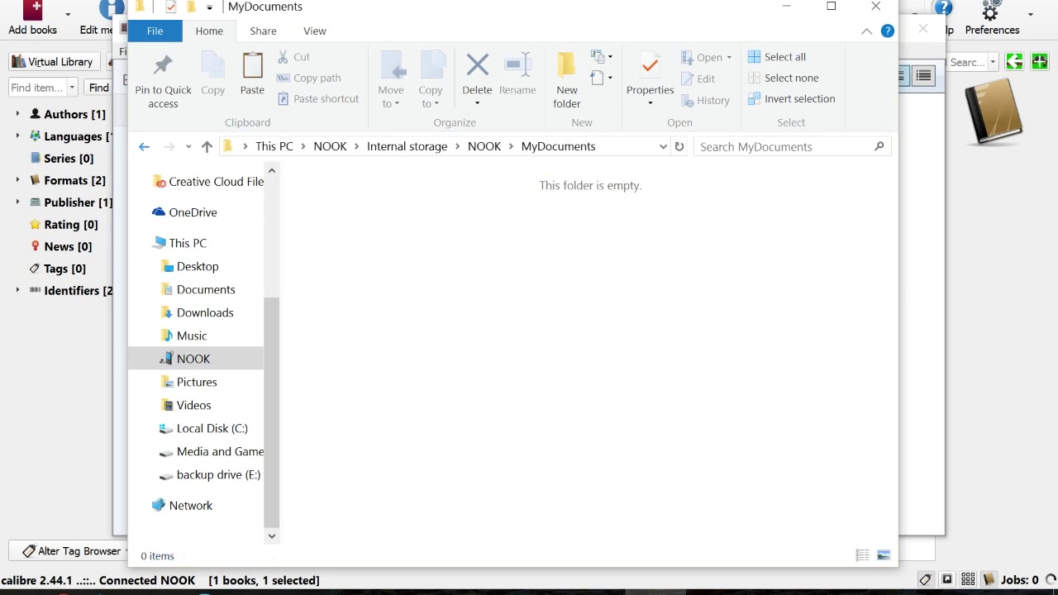
key("alt+Left")
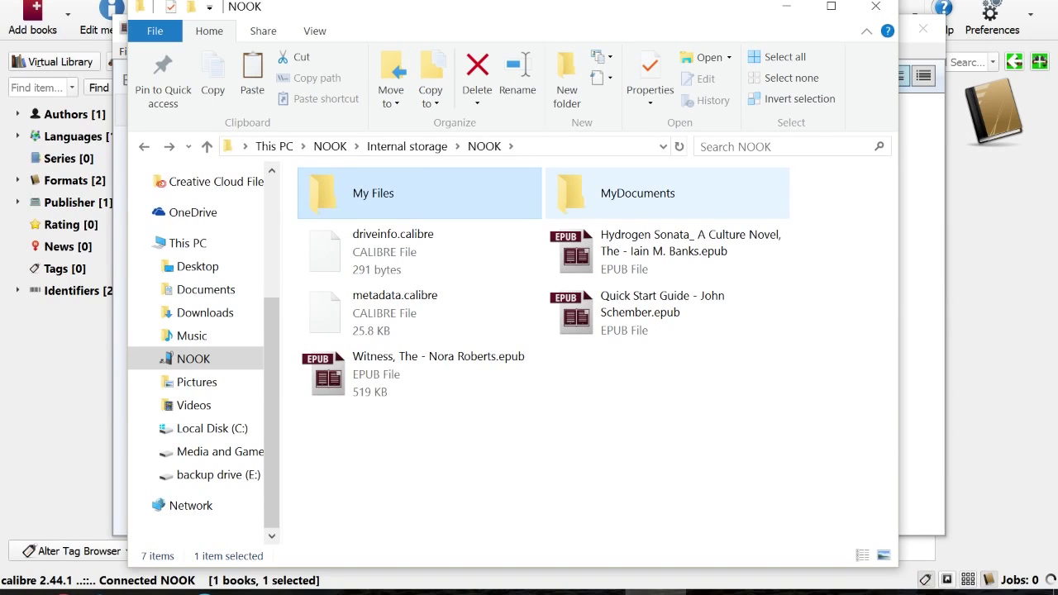
Switch to the browser and view the Barnes and Noble Nook Glowlight Plus review on goodereader.com
left_click(653, 421)
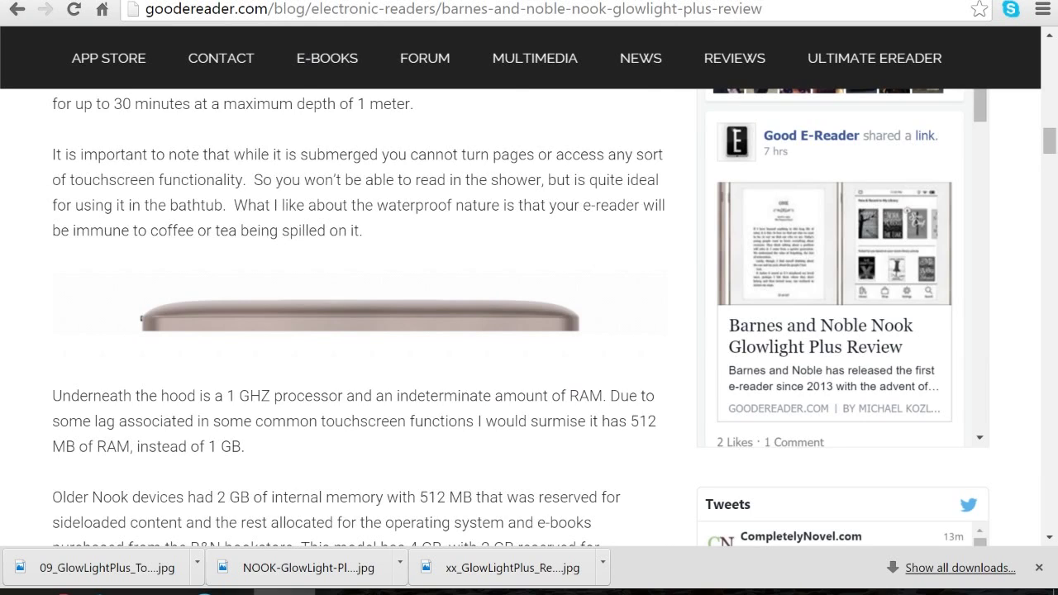
scroll(360, 314, "up", 4)
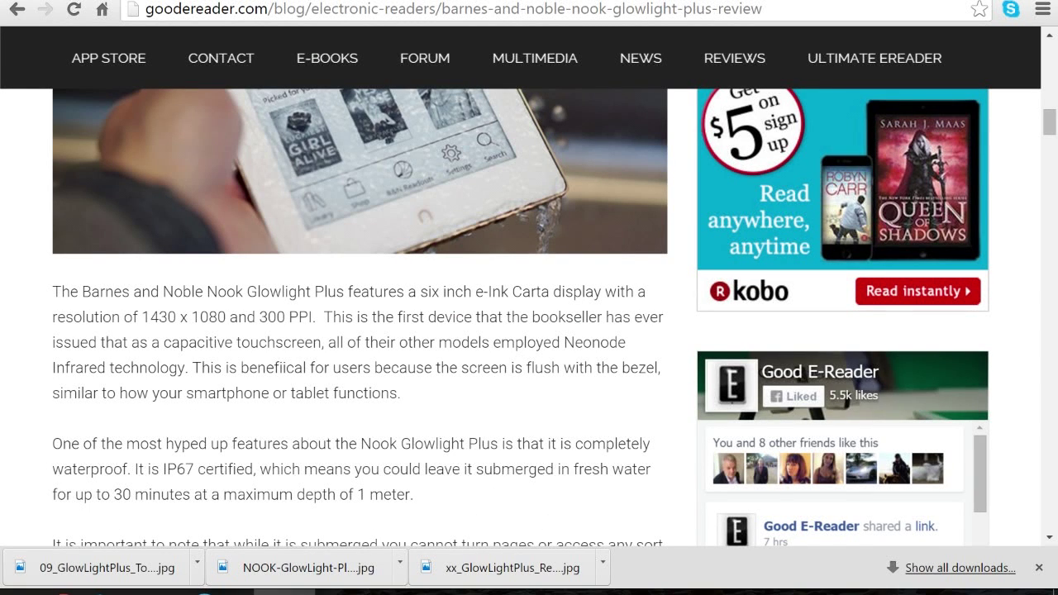
mouse_move(594, 592)
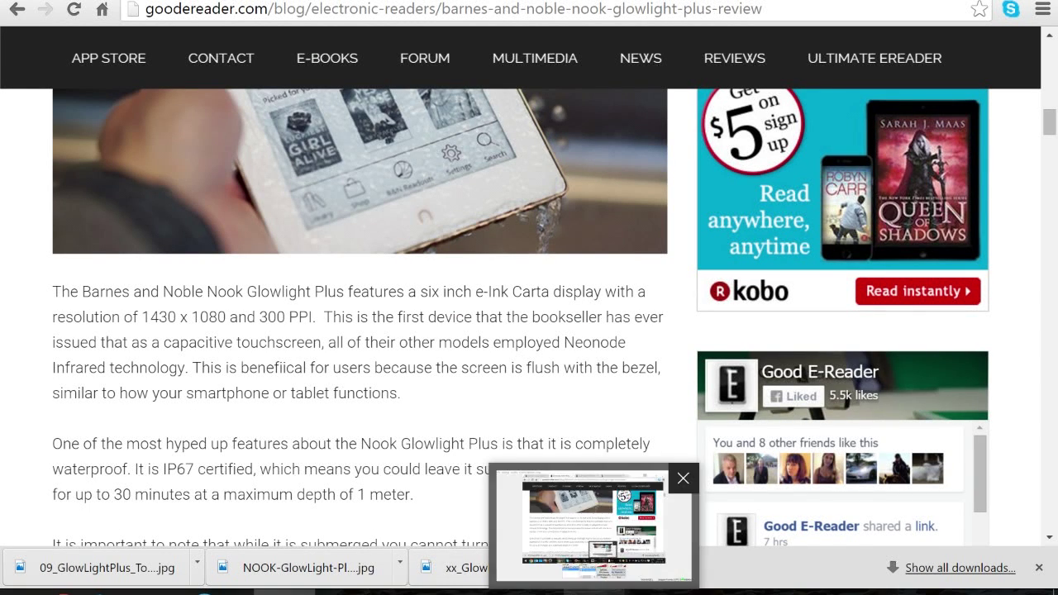